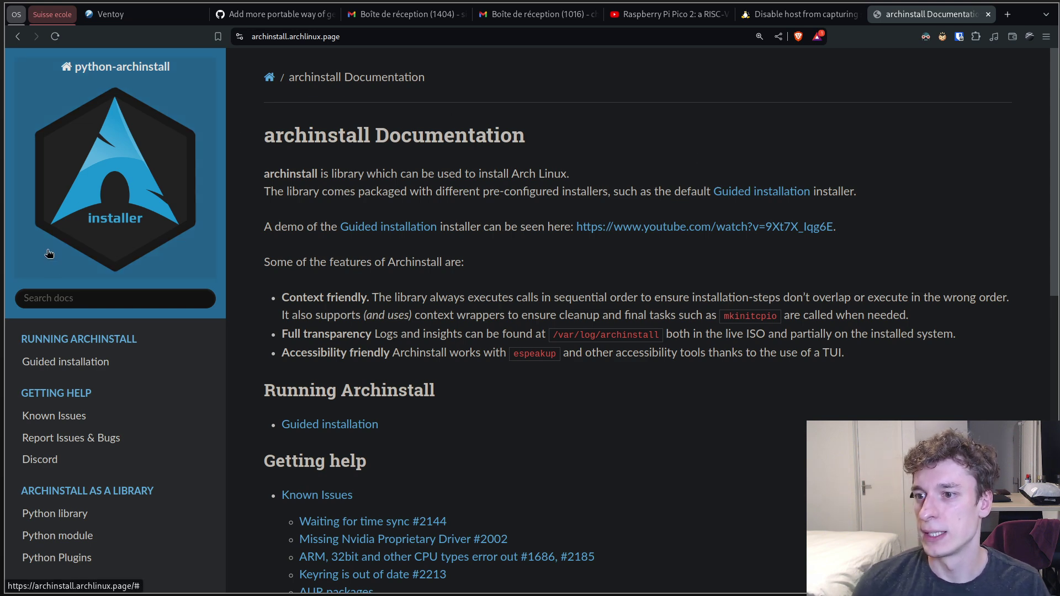
Highlight 'archinstall' in the documentation page title, then start the VM and boot the install medium
{"action": "left_click_drag", "start_coordinate": [262, 141], "coordinate": [549, 160]}
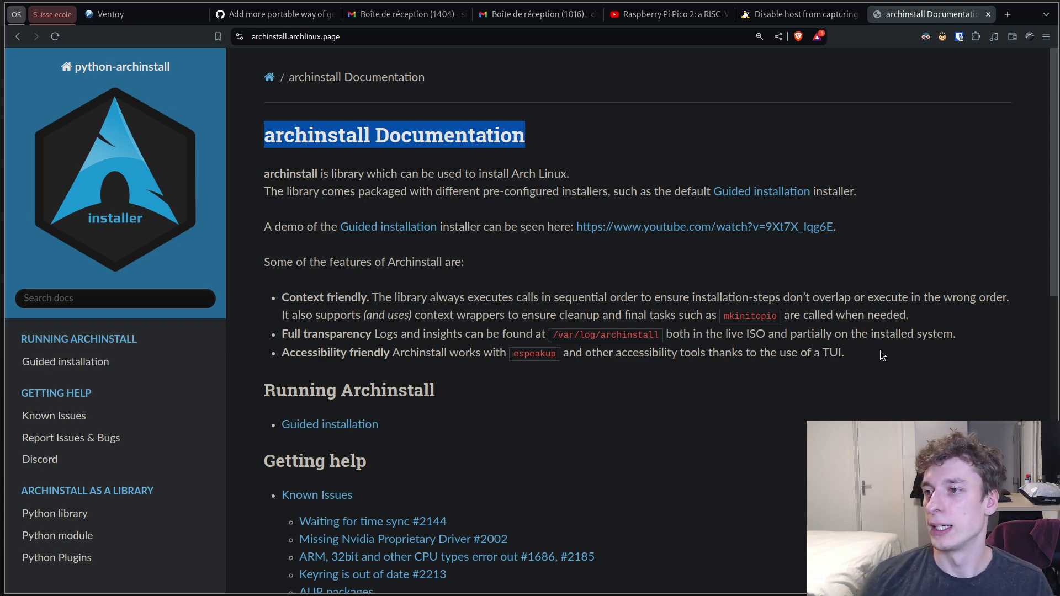
{"action": "left_click", "coordinate": [257, 139]}
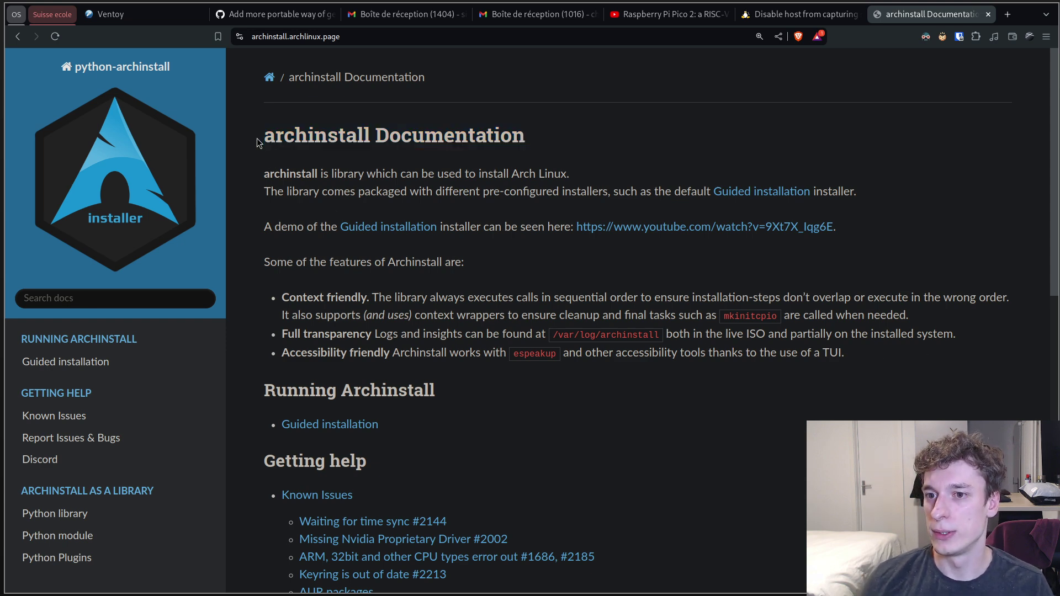
{"action": "left_click_drag", "start_coordinate": [257, 143], "coordinate": [369, 139]}
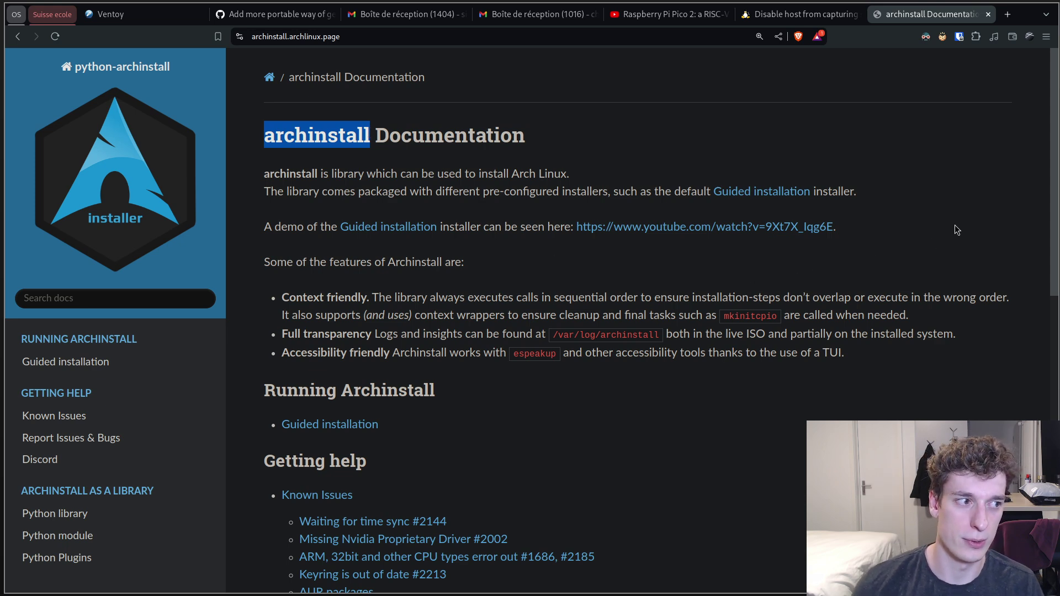
{"action": "left_click", "coordinate": [259, 132]}
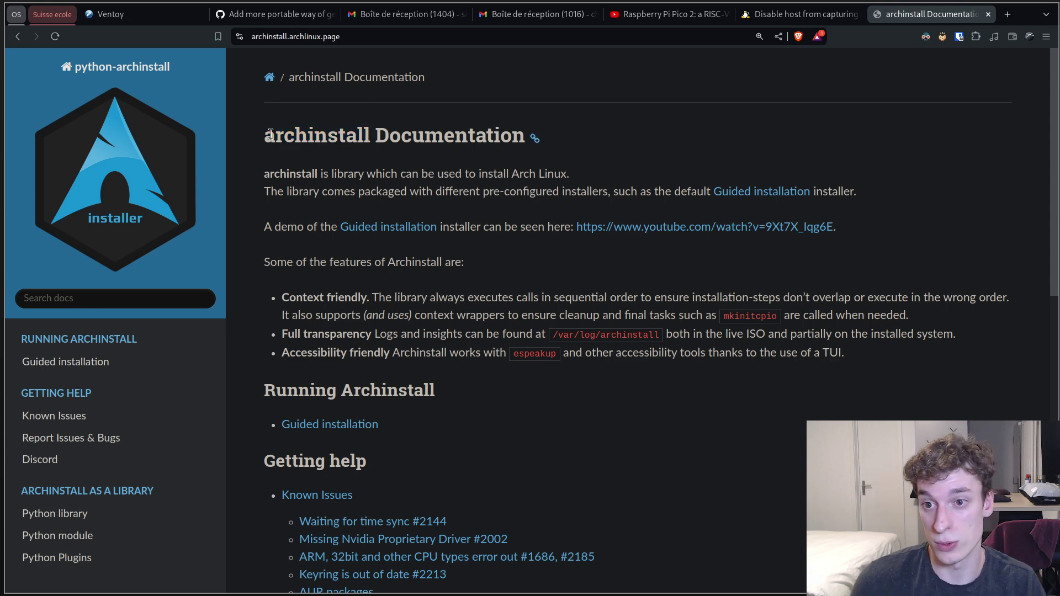
{"action": "left_click_drag", "start_coordinate": [258, 139], "coordinate": [370, 137]}
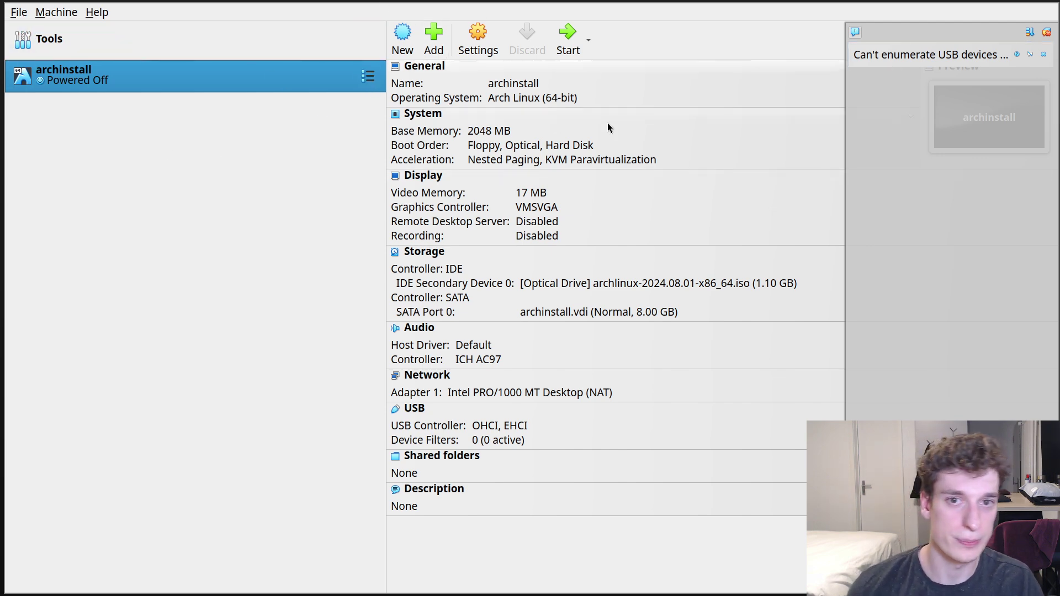
{"action": "left_click", "coordinate": [565, 34]}
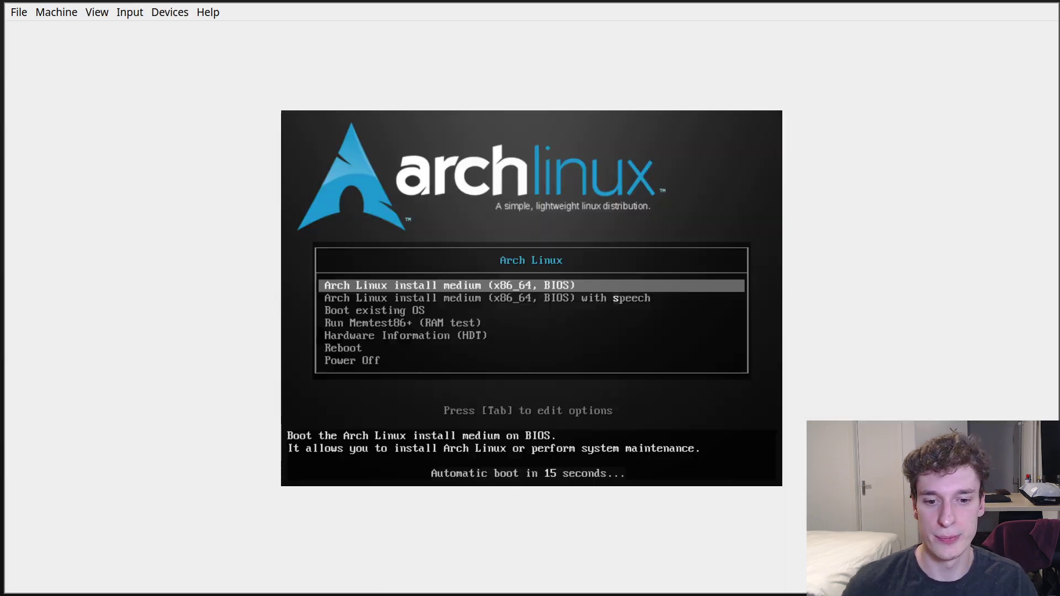
{"action": "key", "text": "Return"}
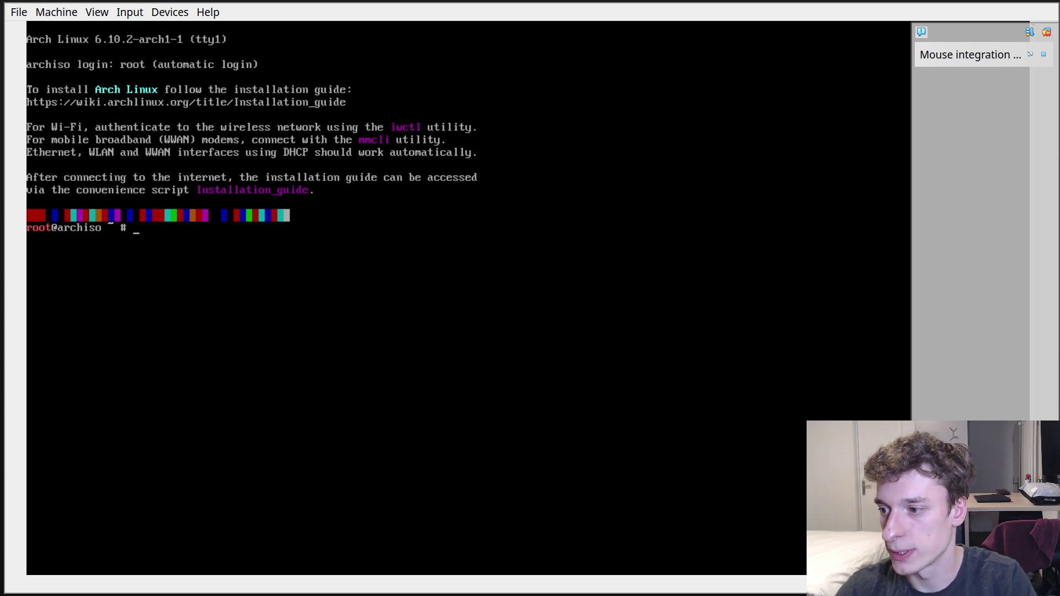
Run 'ip a' to confirm enp0s3 has address 10.0.2.15, then enter the 'archinstall' command
{"action": "key", "text": "BackSpace"}
{"action": "key", "text": "BackSpace"}
{"action": "type", "text": "ch"}
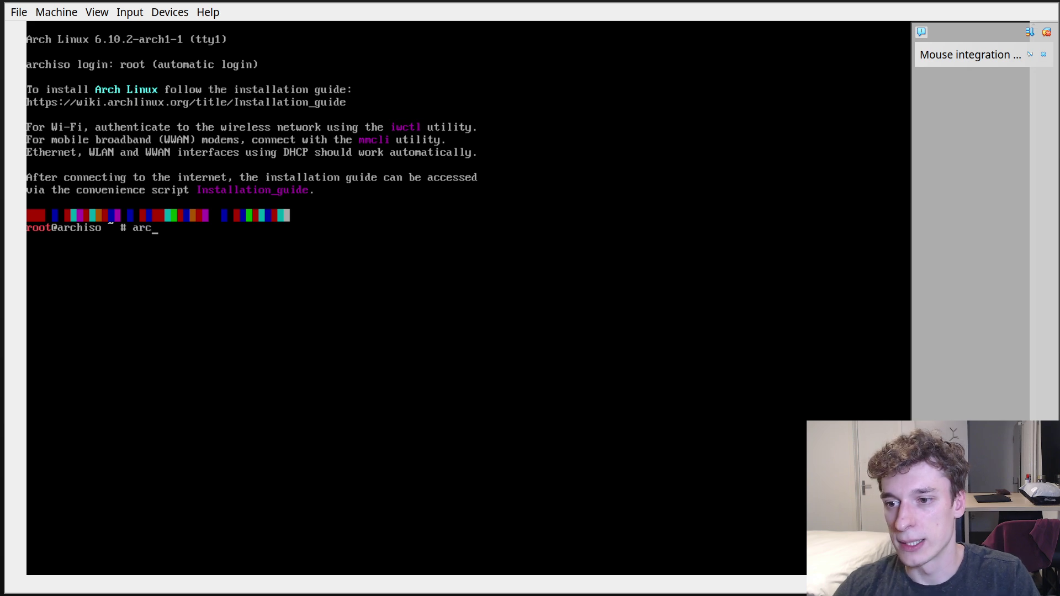
{"action": "key", "text": "BackSpace"}
{"action": "key", "text": "BackSpace"}
{"action": "key", "text": "BackSpace"}
{"action": "key", "text": "BackSpace"}
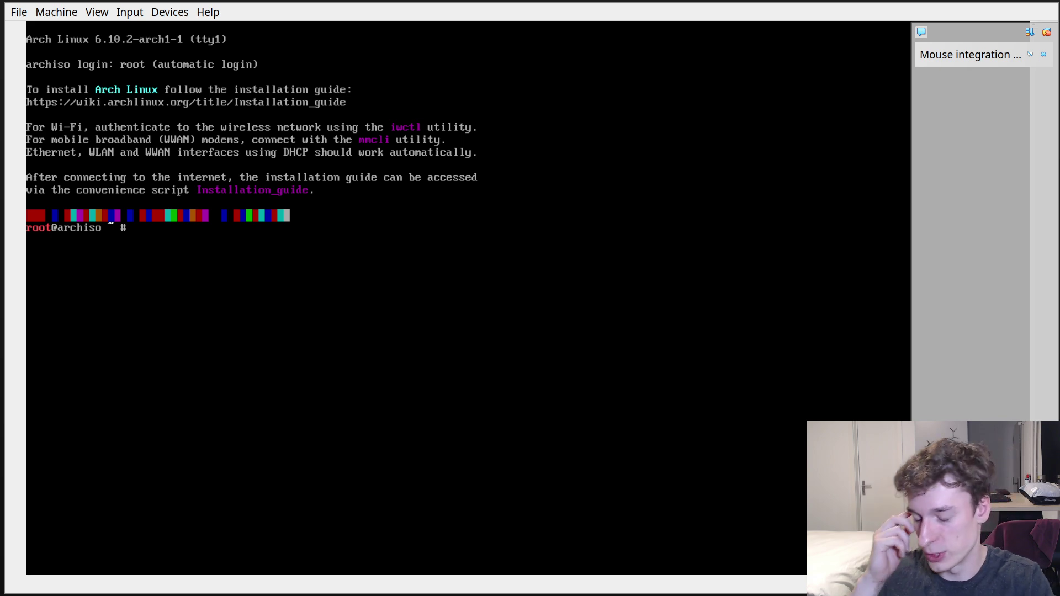
{"action": "type", "text": "ip a"}
{"action": "key", "text": "Return"}
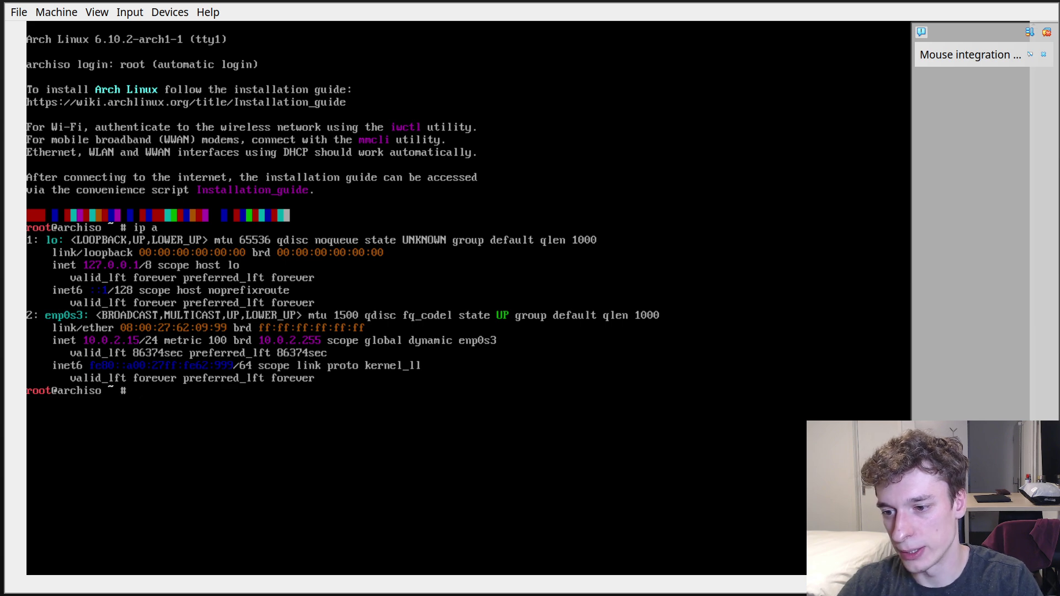
{"action": "type", "text": "archinstall"}
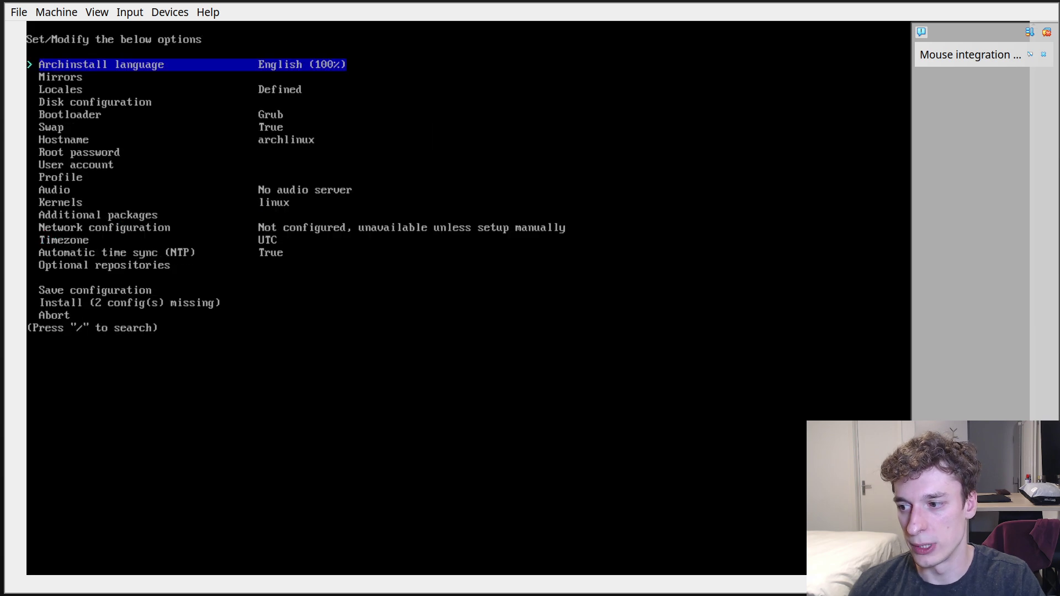
Keep English as the installer language
{"action": "key", "text": "Down"}
{"action": "key", "text": "Down"}
{"action": "key", "text": "Down"}
{"action": "key", "text": "Up"}
{"action": "key", "text": "Up"}
{"action": "key", "text": "Up"}
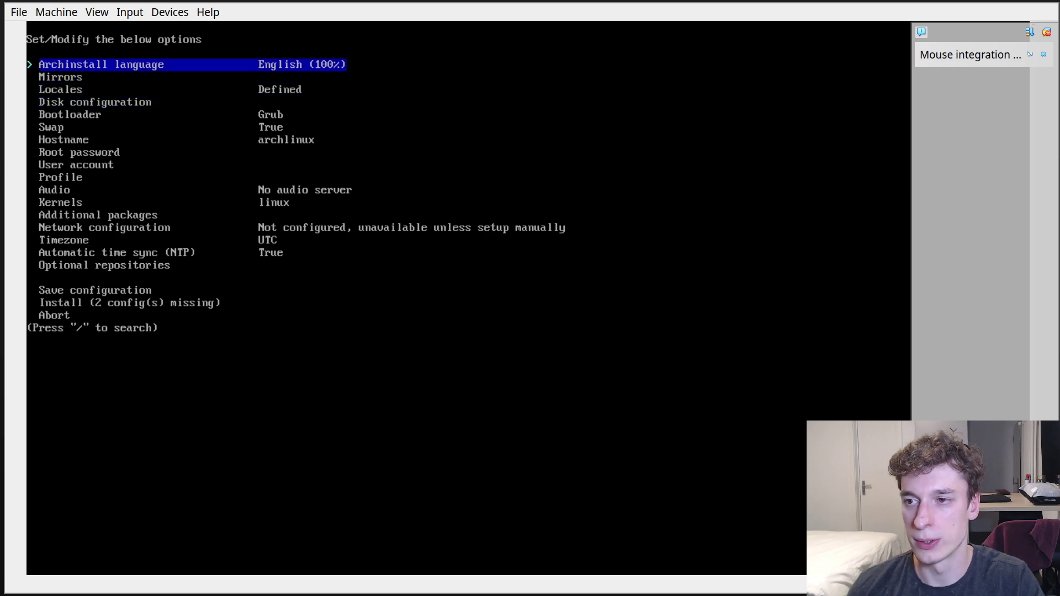
{"action": "key", "text": "Down"}
{"action": "key", "text": "Down"}
{"action": "key", "text": "Down"}
{"action": "key", "text": "Down"}
{"action": "key", "text": "Up"}
{"action": "key", "text": "Up"}
{"action": "key", "text": "Up"}
{"action": "key", "text": "Up"}
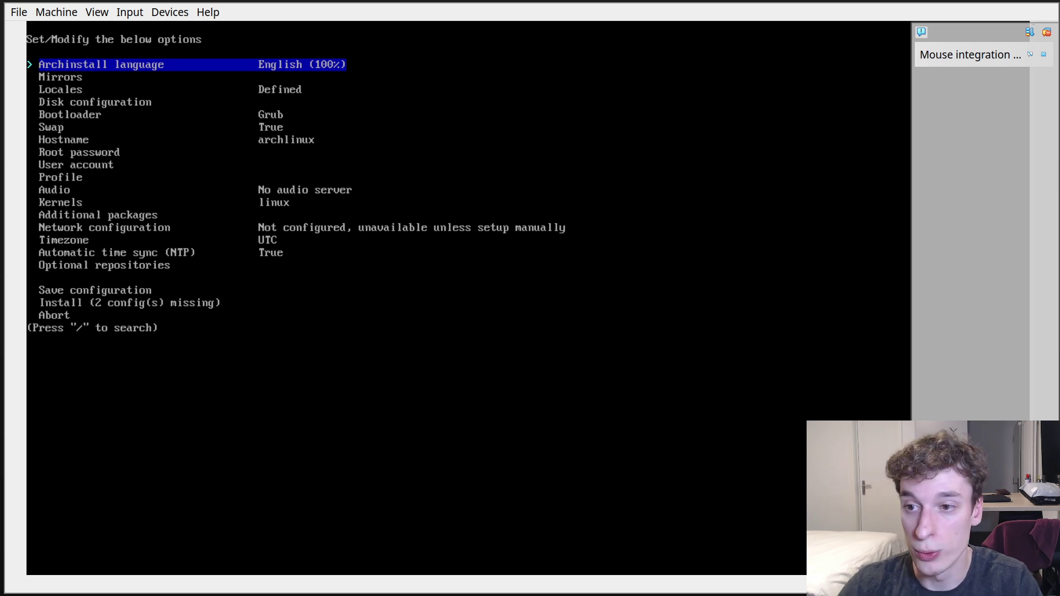
{"action": "key", "text": "Return"}
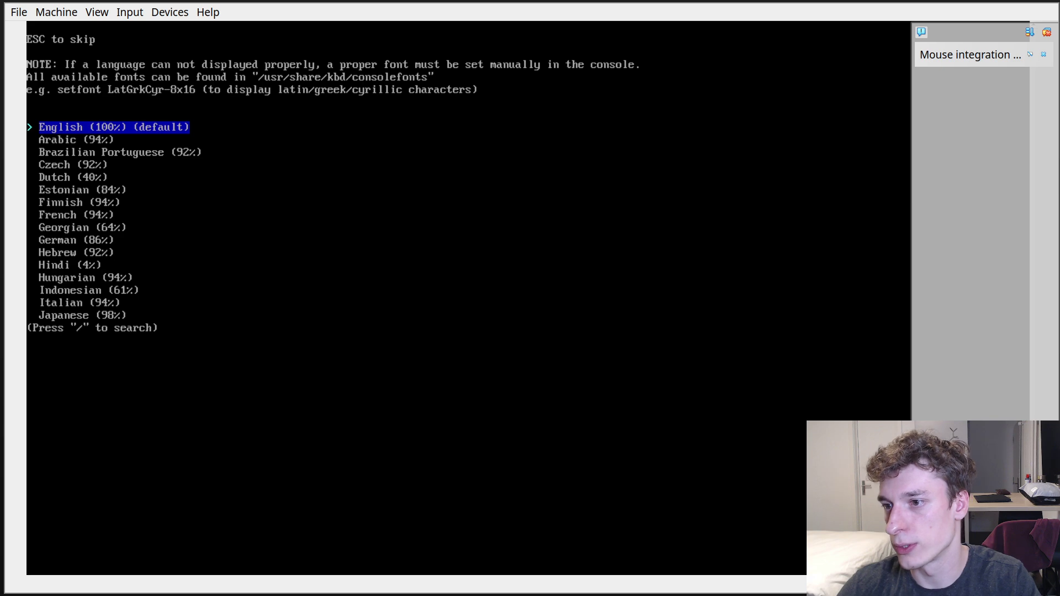
{"action": "key", "text": "Return"}
Set the mirror region to Switzerland
{"action": "key", "text": "Down"}
{"action": "key", "text": "Up"}
{"action": "key", "text": "Return"}
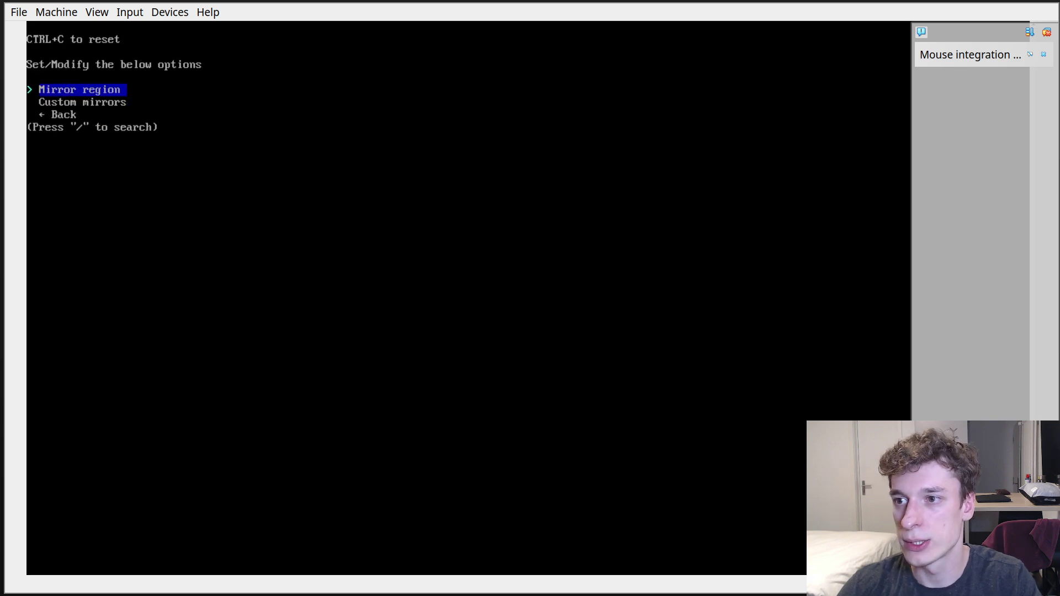
{"action": "key", "text": "Return"}
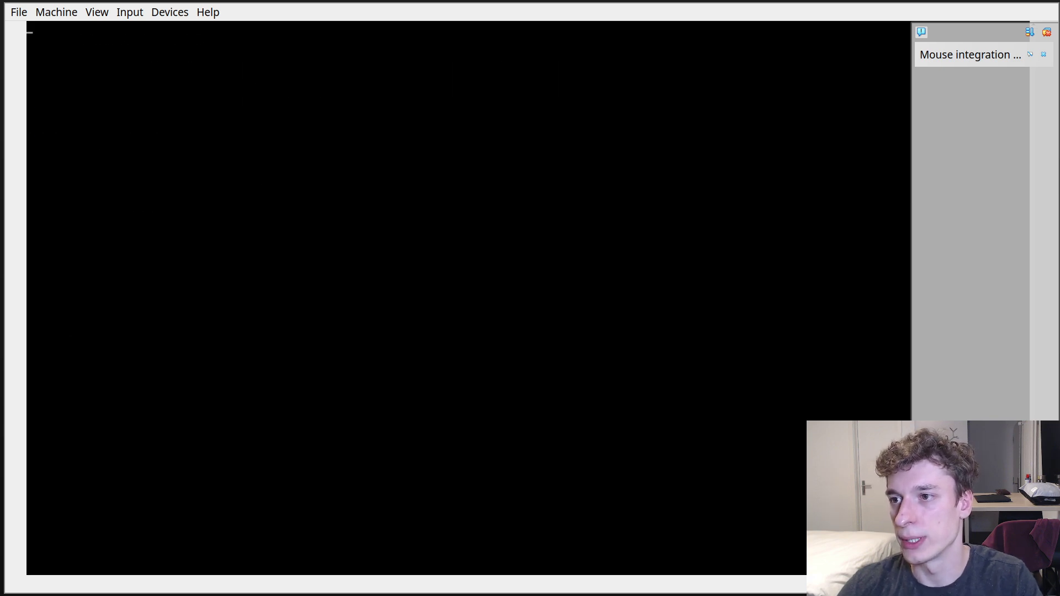
{"action": "type", "text": "swi"}
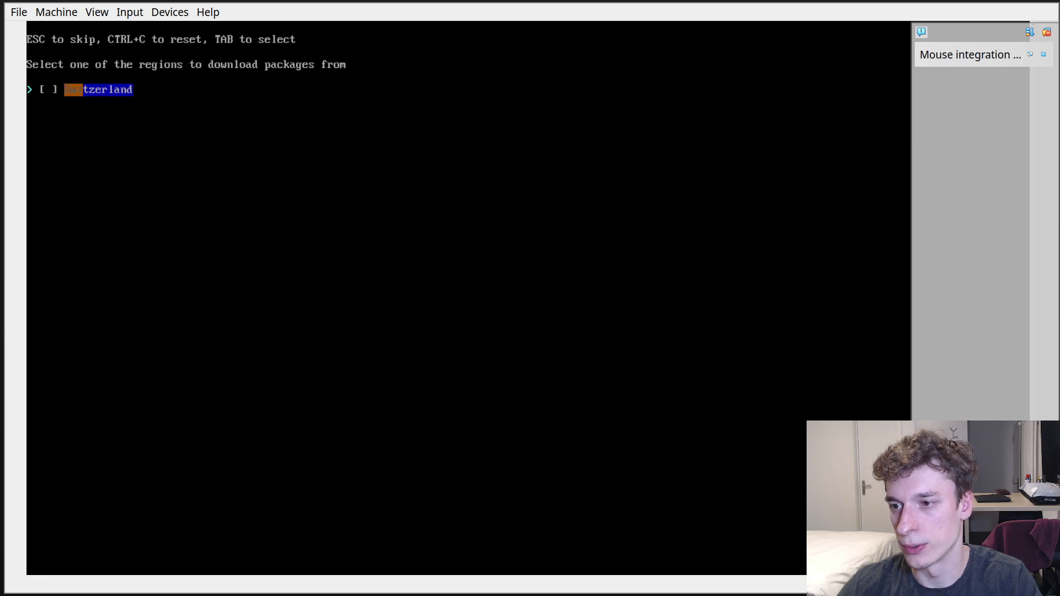
{"action": "key", "text": "Return"}
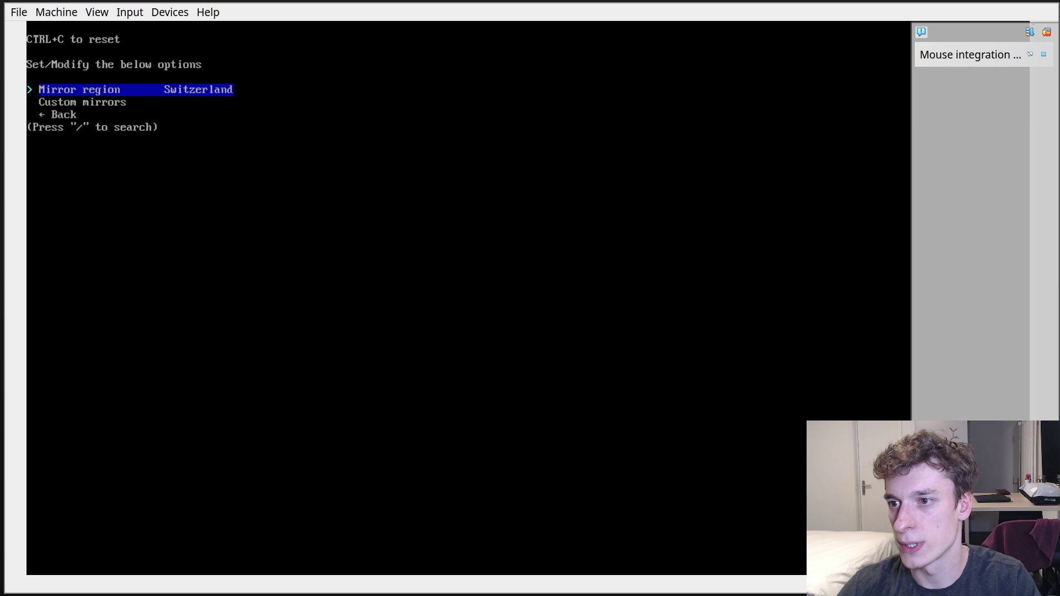
{"action": "key", "text": "Down"}
{"action": "key", "text": "Down"}
{"action": "key", "text": "Return"}
{"action": "key", "text": "Return"}
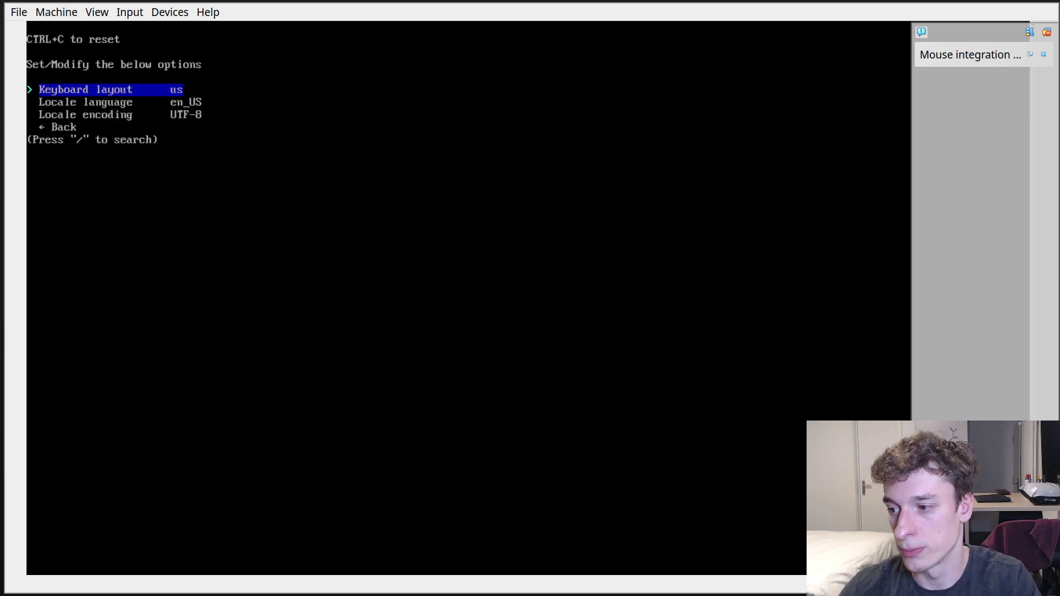
Leave the locales at us, en_US, UTF-8 and bring up Disk configuration
{"action": "key", "text": "Down"}
{"action": "key", "text": "Down"}
{"action": "key", "text": "Down"}
{"action": "key", "text": "Return"}
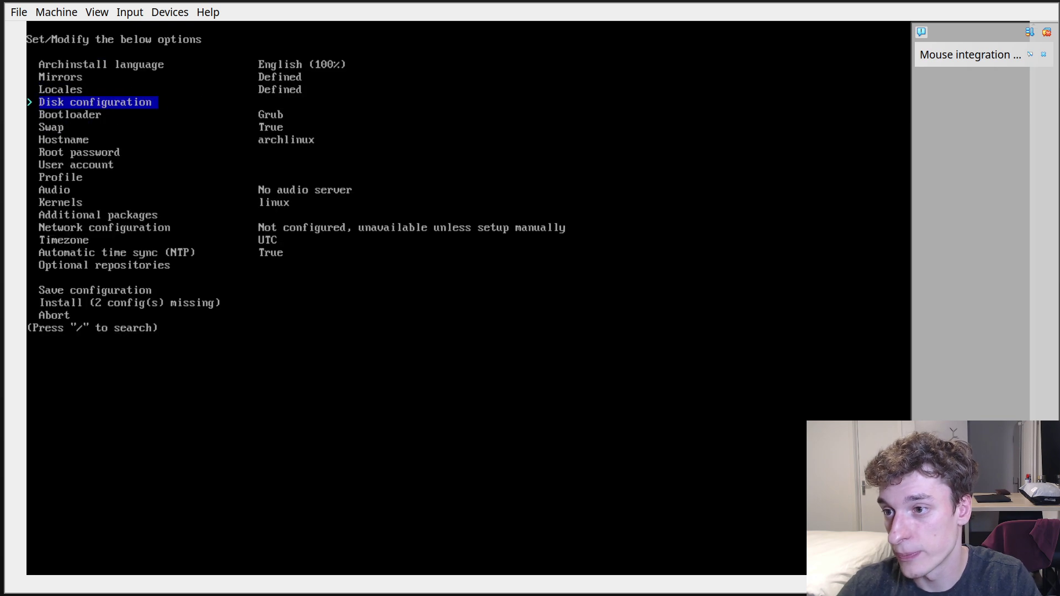
{"action": "key", "text": "Return"}
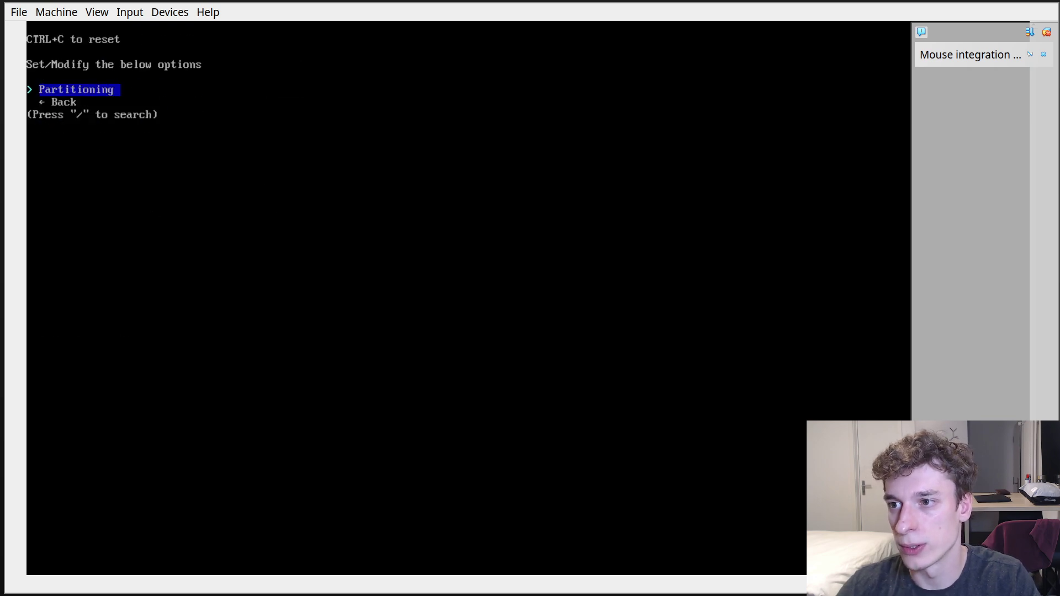
Choose the best-effort default partition layout
{"action": "key", "text": "Return"}
{"action": "key", "text": "Down"}
{"action": "key", "text": "Down"}
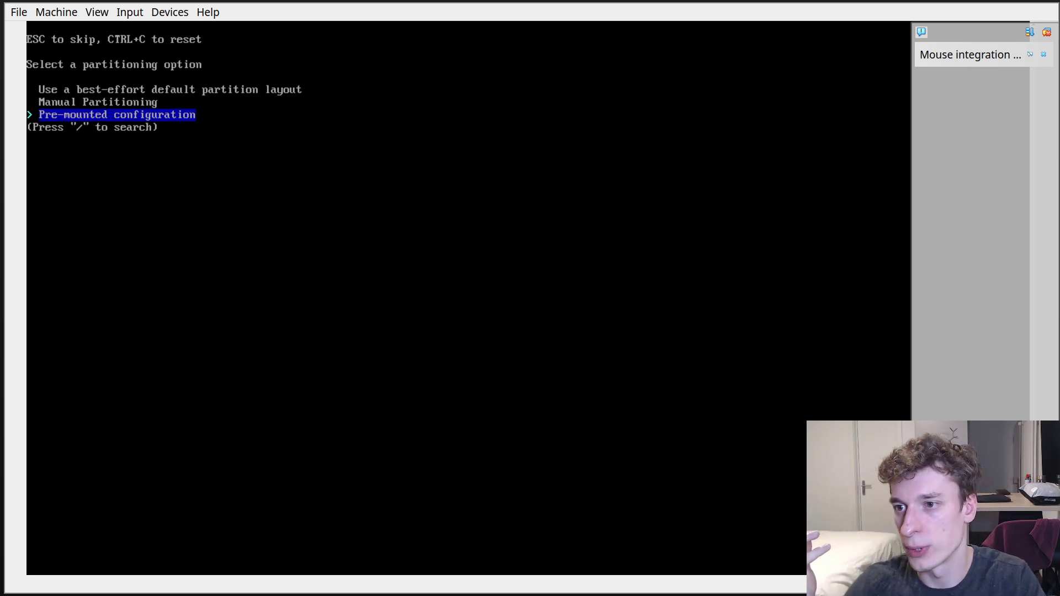
{"action": "key", "text": "Up"}
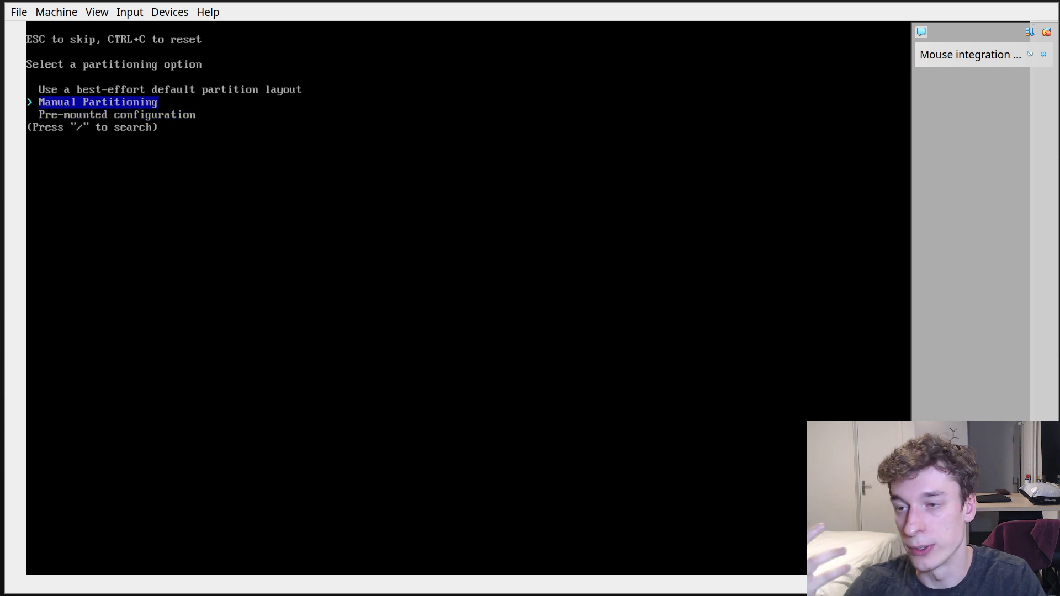
{"action": "key", "text": "Up"}
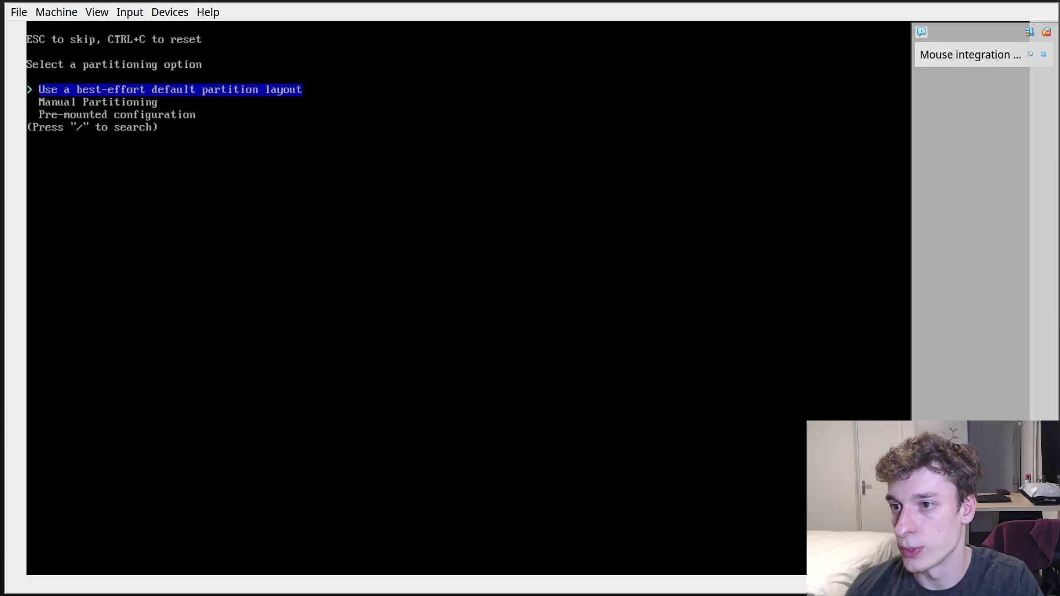
{"action": "key", "text": "Return"}
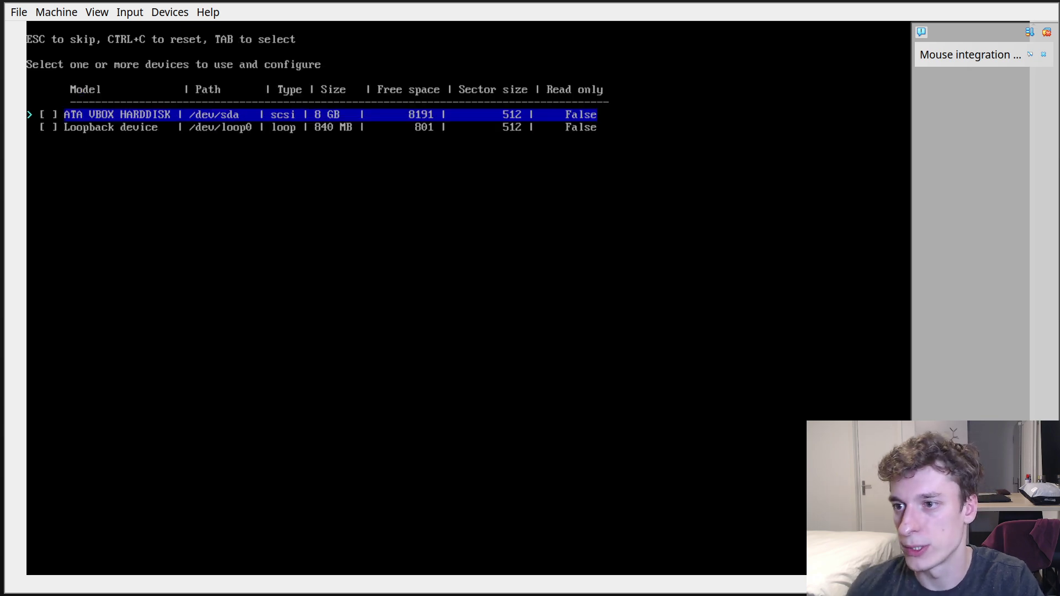
Target the 8 GB ATA VBOX HARDDISK with an ext4 filesystem
{"action": "key", "text": "Down"}
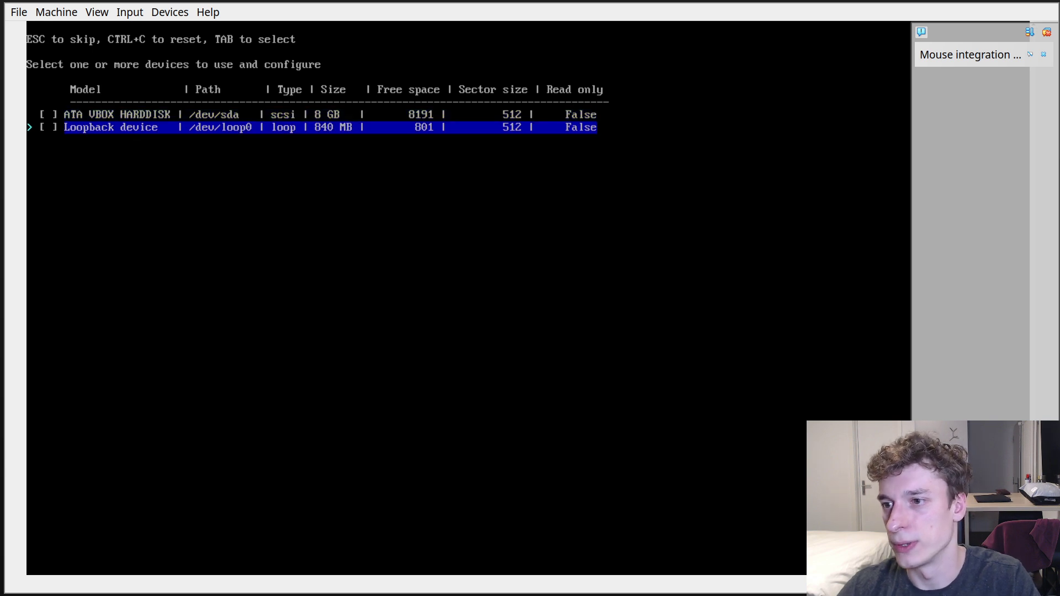
{"action": "key", "text": "Up"}
{"action": "key", "text": "Tab"}
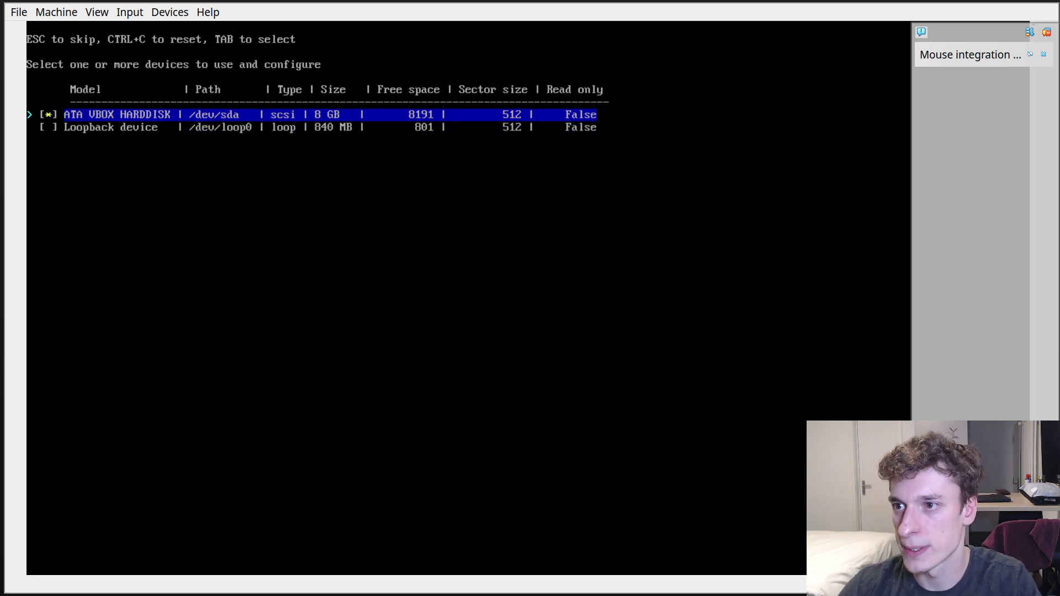
{"action": "key", "text": "Return"}
{"action": "key", "text": "Down"}
{"action": "key", "text": "Return"}
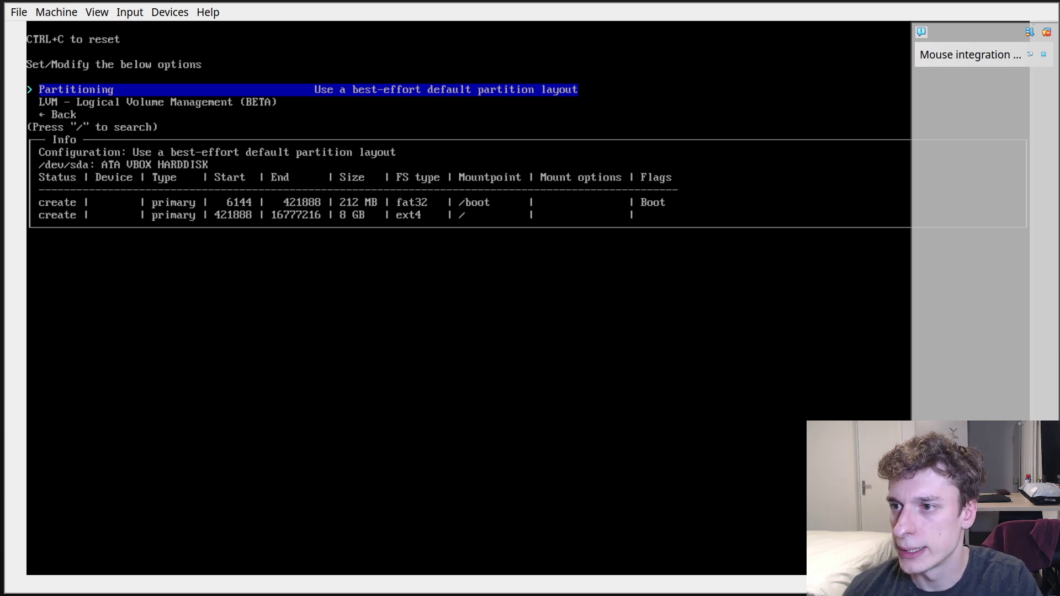
{"action": "key", "text": "Down"}
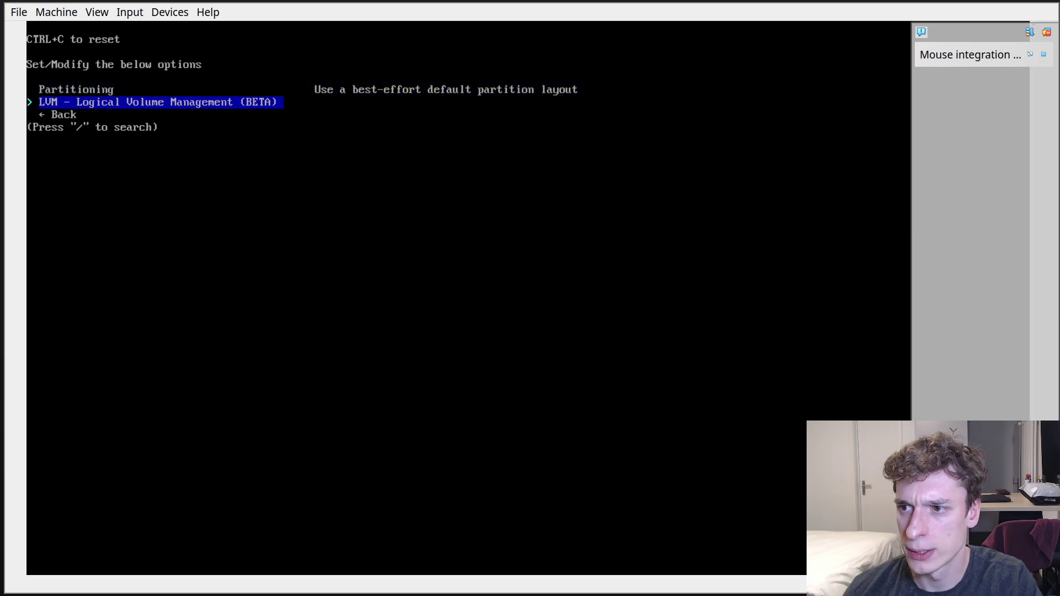
{"action": "key", "text": "Down"}
Leave disk encryption off and keep Grub as the bootloader
{"action": "key", "text": "Return"}
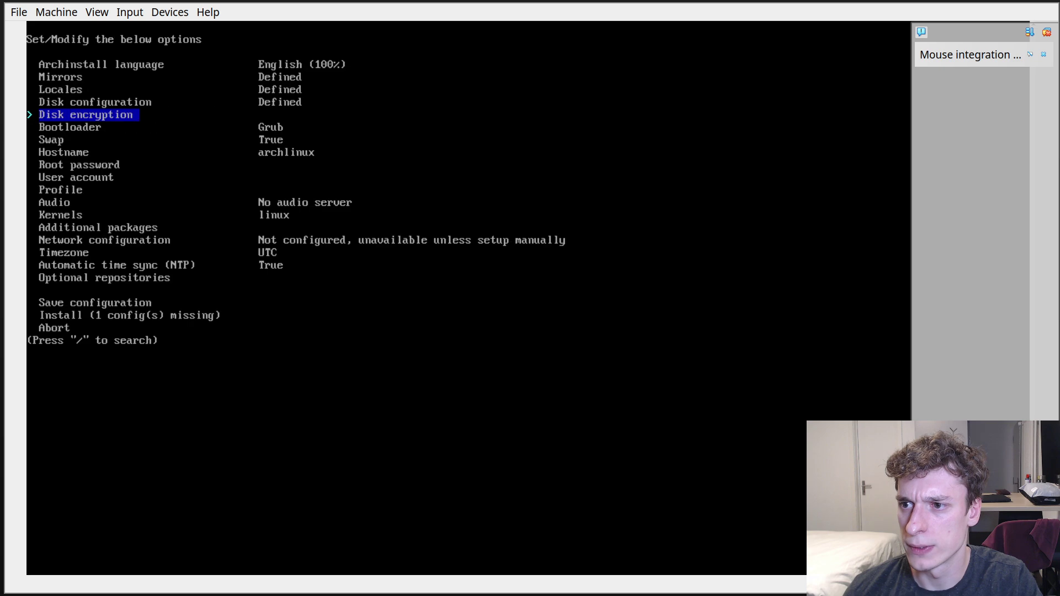
{"action": "key", "text": "Return"}
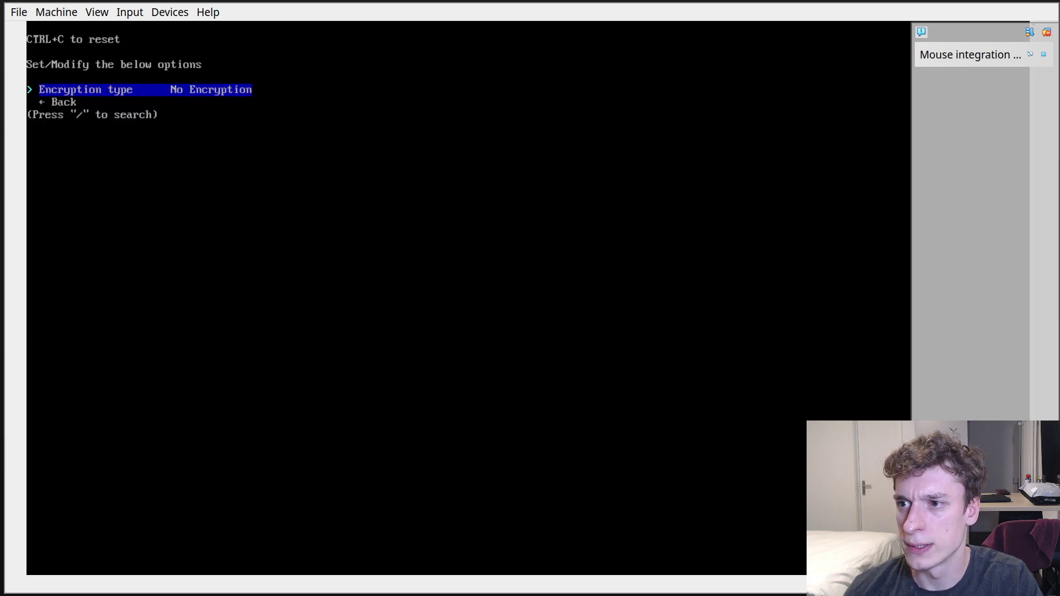
{"action": "key", "text": "Down"}
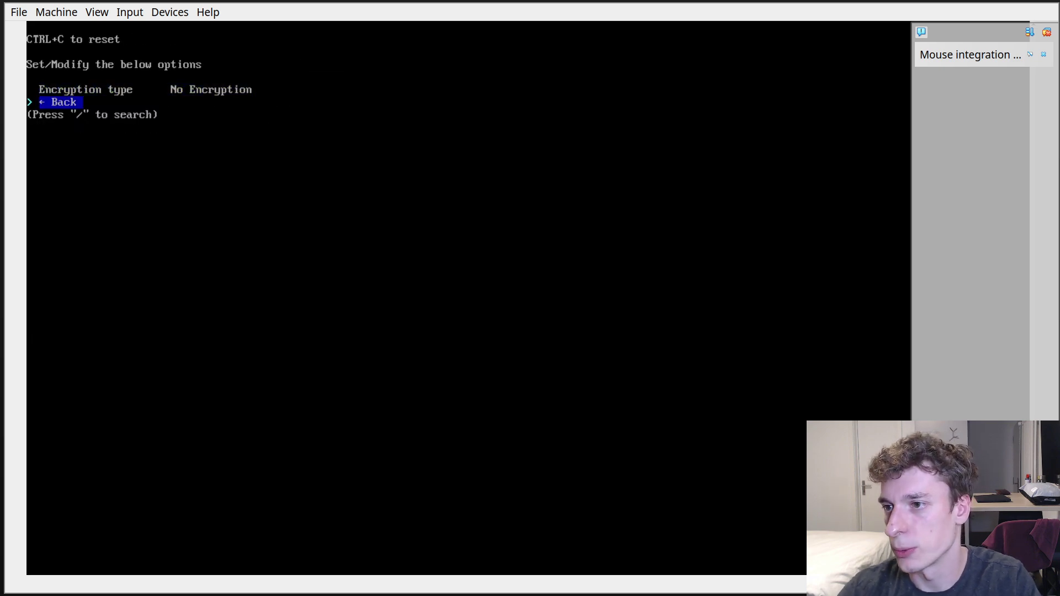
{"action": "key", "text": "Return"}
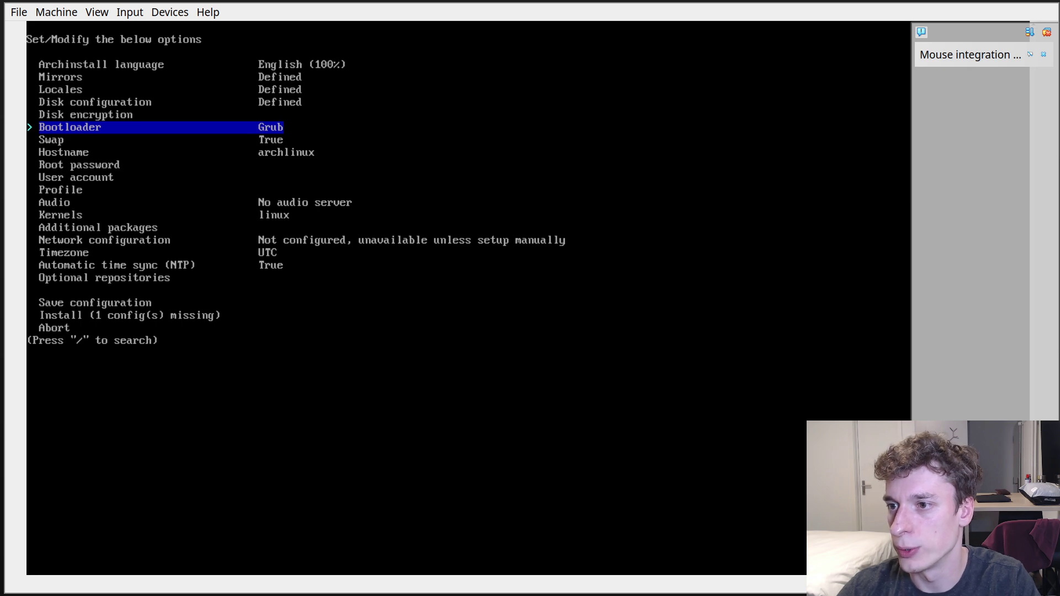
{"action": "key", "text": "Return"}
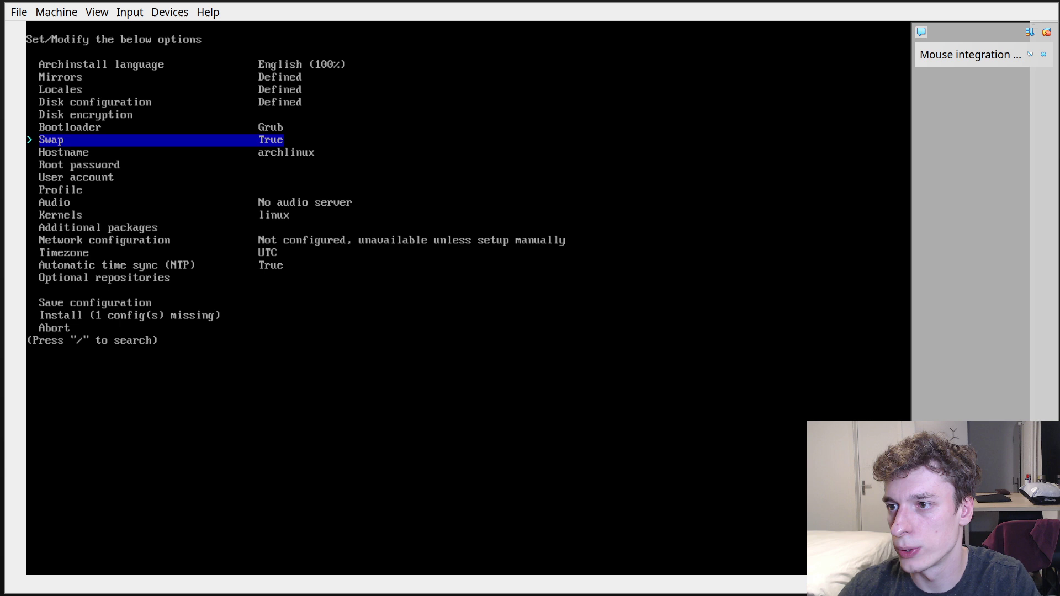
Replace the archlinux hostname with a personal name followed by '-archinstall-test'
{"action": "key", "text": "Down"}
{"action": "key", "text": "Up"}
{"action": "key", "text": "Down"}
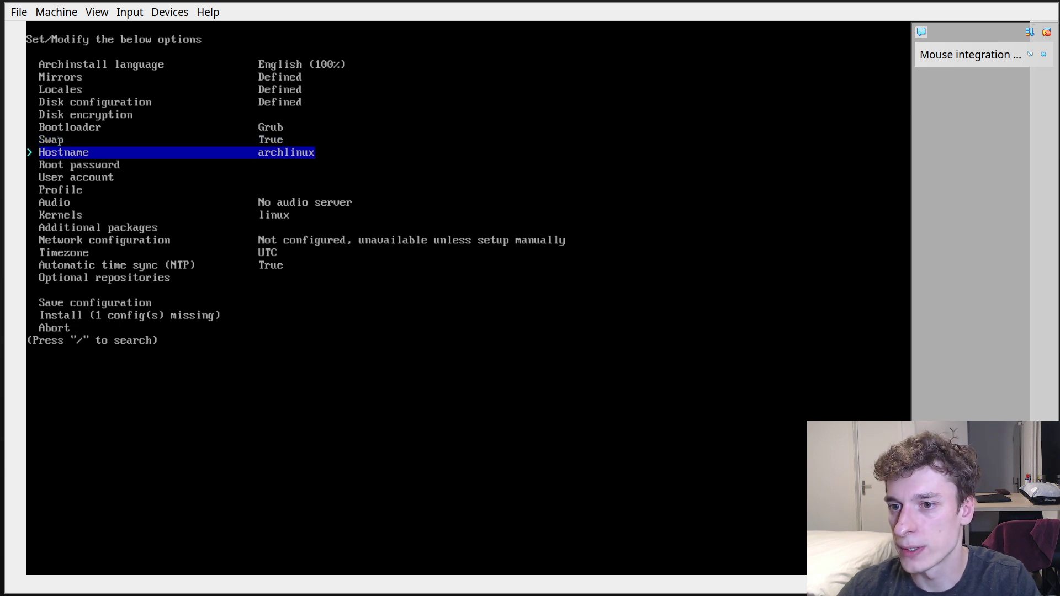
{"action": "key", "text": "Return"}
{"action": "key", "text": "BackSpace"}
{"action": "key", "text": "BackSpace"}
{"action": "key", "text": "BackSpace"}
{"action": "key", "text": "BackSpace"}
{"action": "key", "text": "BackSpace"}
{"action": "key", "text": "BackSpace"}
{"action": "key", "text": "BackSpace"}
{"action": "key", "text": "BackSpace"}
{"action": "key", "text": "BackSpace"}
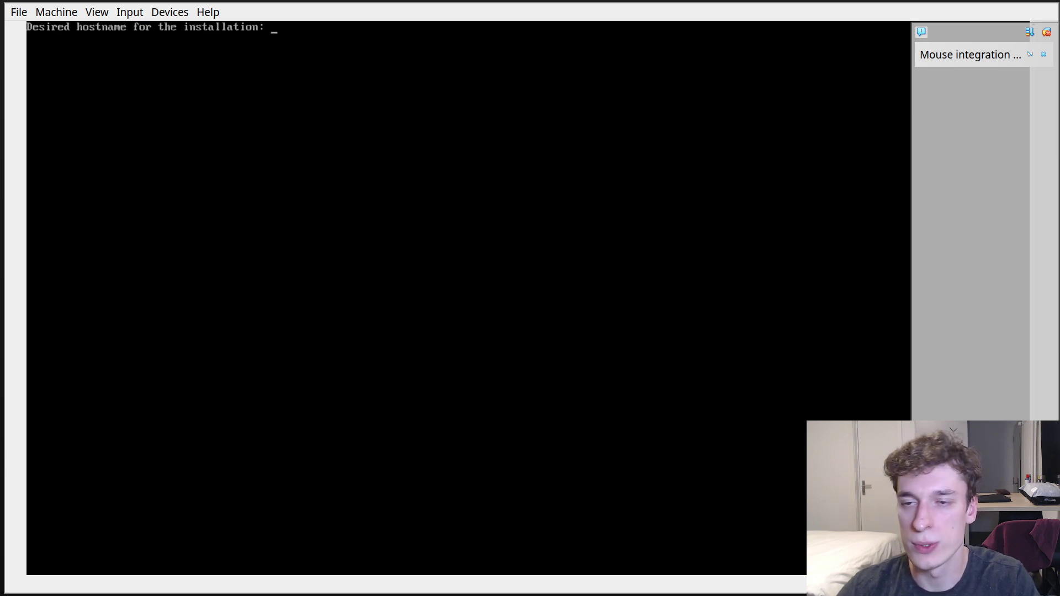
{"action": "type", "text": "charles-arc"}
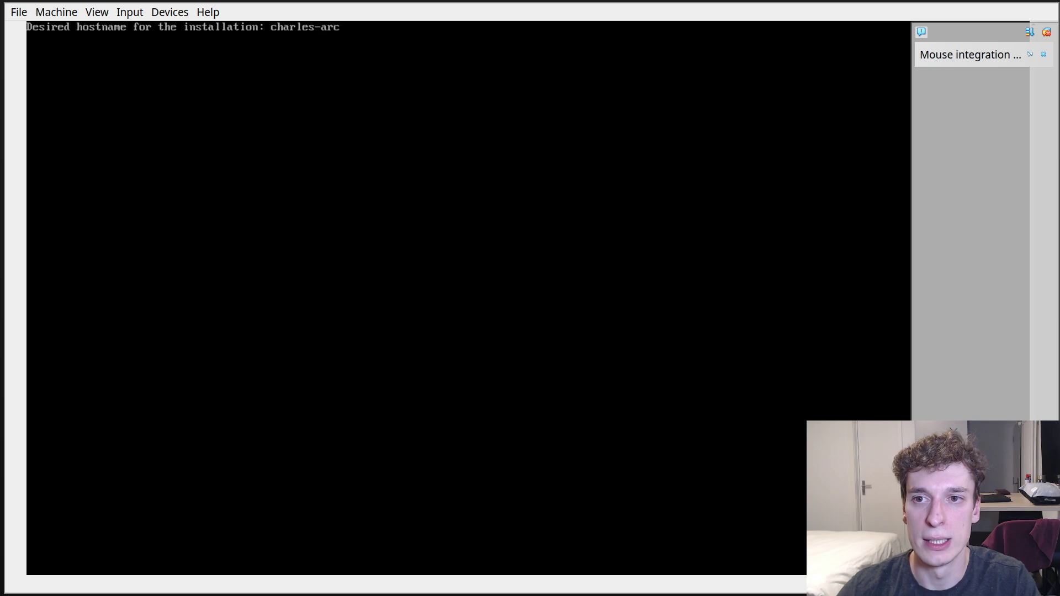
{"action": "type", "text": "hinstall-test"}
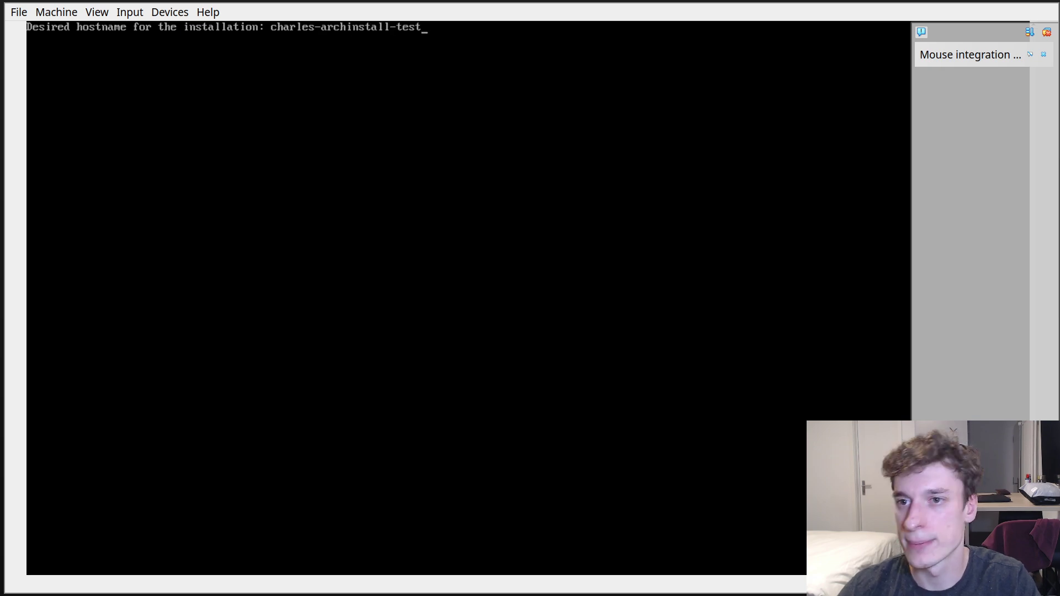
{"action": "key", "text": "Return"}
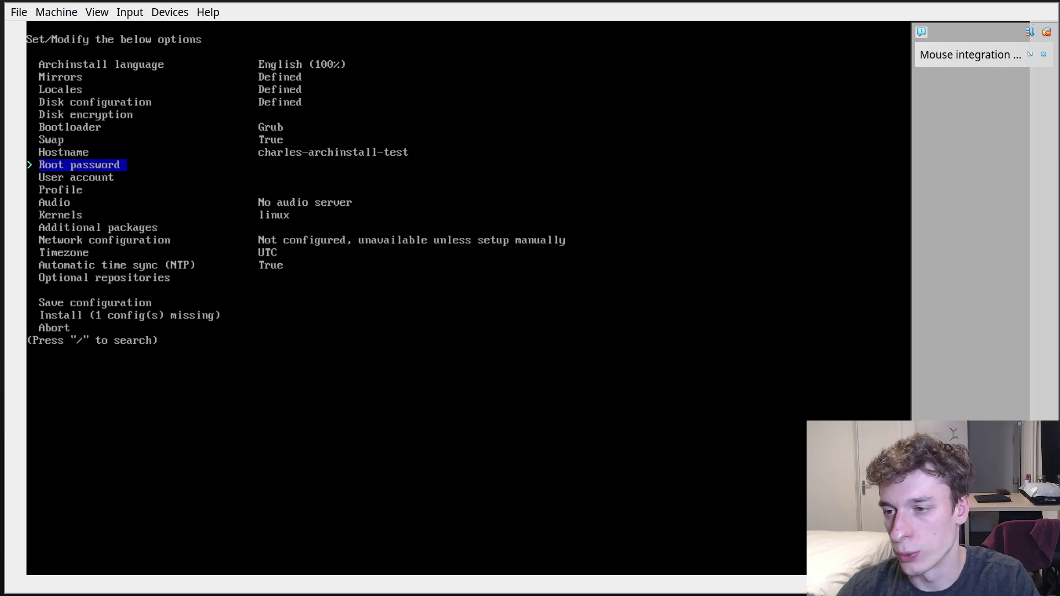
Leave the root password blank and add one user with a password and sudo rights
{"action": "key", "text": "Return"}
{"action": "key", "text": "Return"}
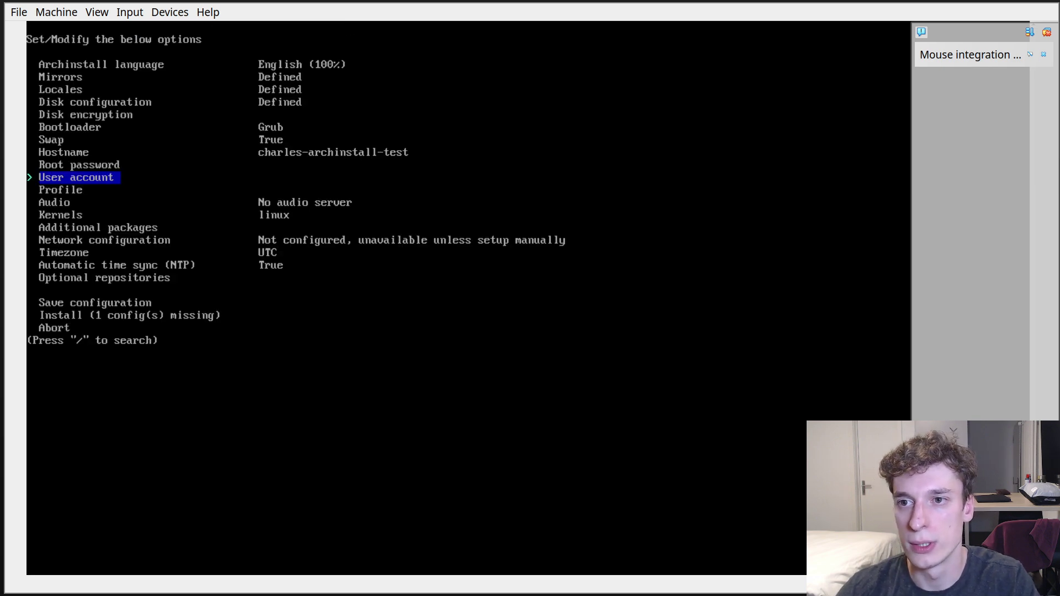
{"action": "key", "text": "Return"}
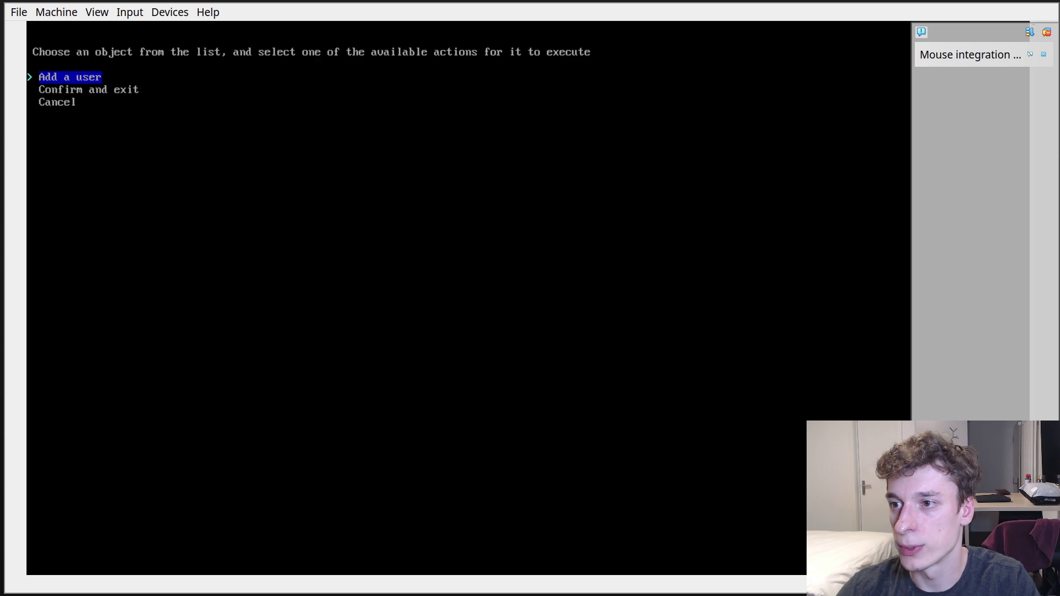
{"action": "key", "text": "Return"}
{"action": "type", "text": "charles"}
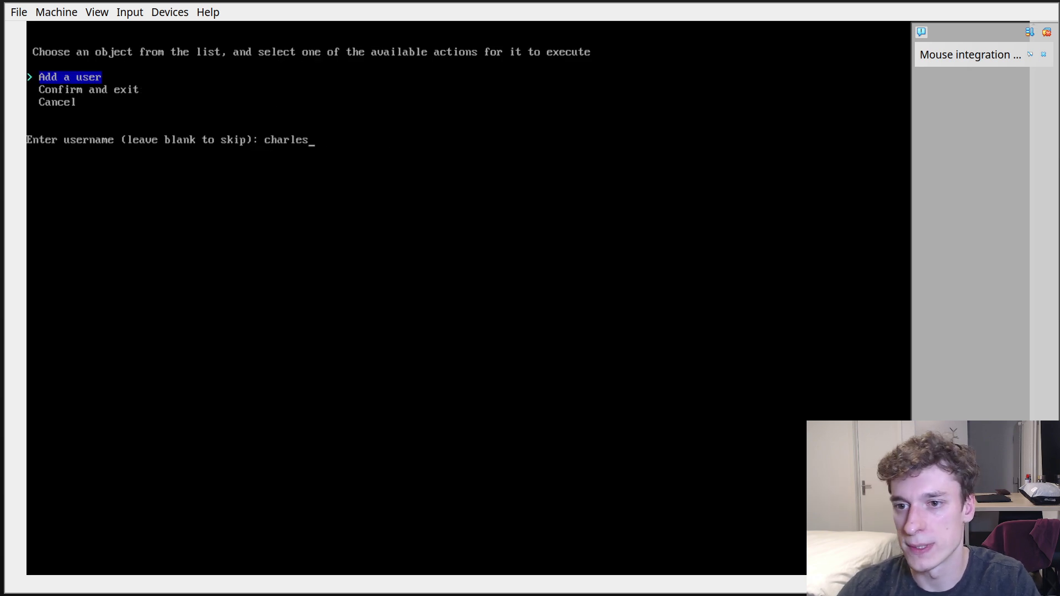
{"action": "key", "text": "Return"}
{"action": "key", "text": "Return"}
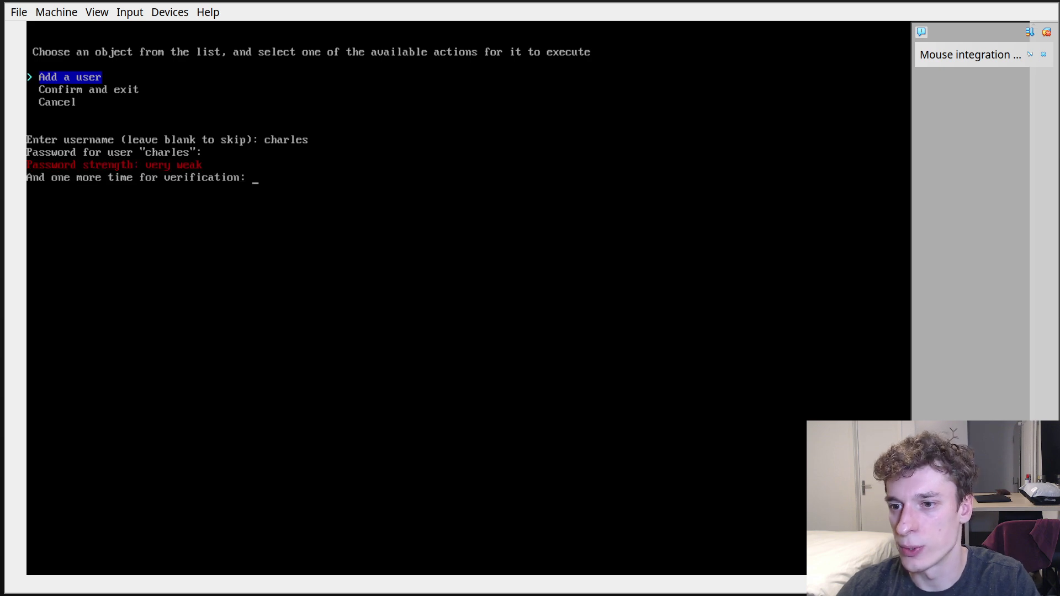
{"action": "key", "text": "Return"}
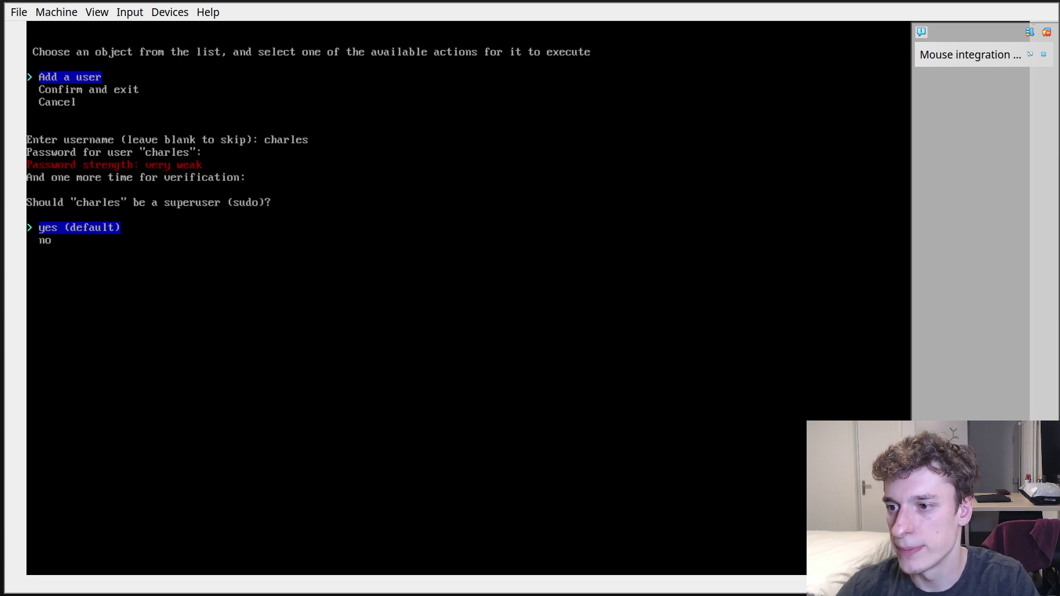
{"action": "key", "text": "Down"}
{"action": "key", "text": "Up"}
{"action": "key", "text": "Return"}
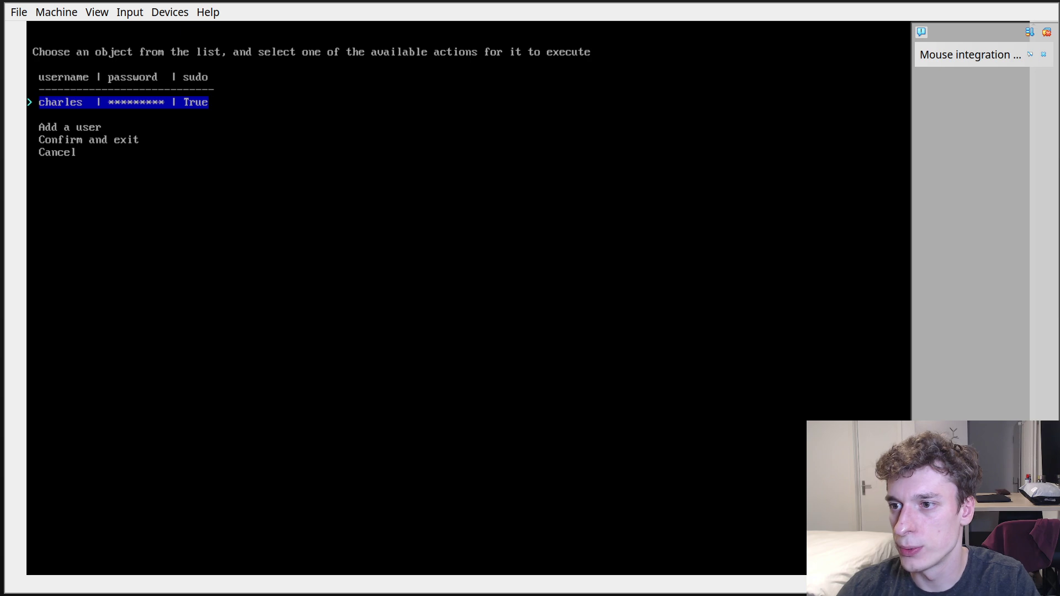
{"action": "key", "text": "Down"}
{"action": "key", "text": "Down"}
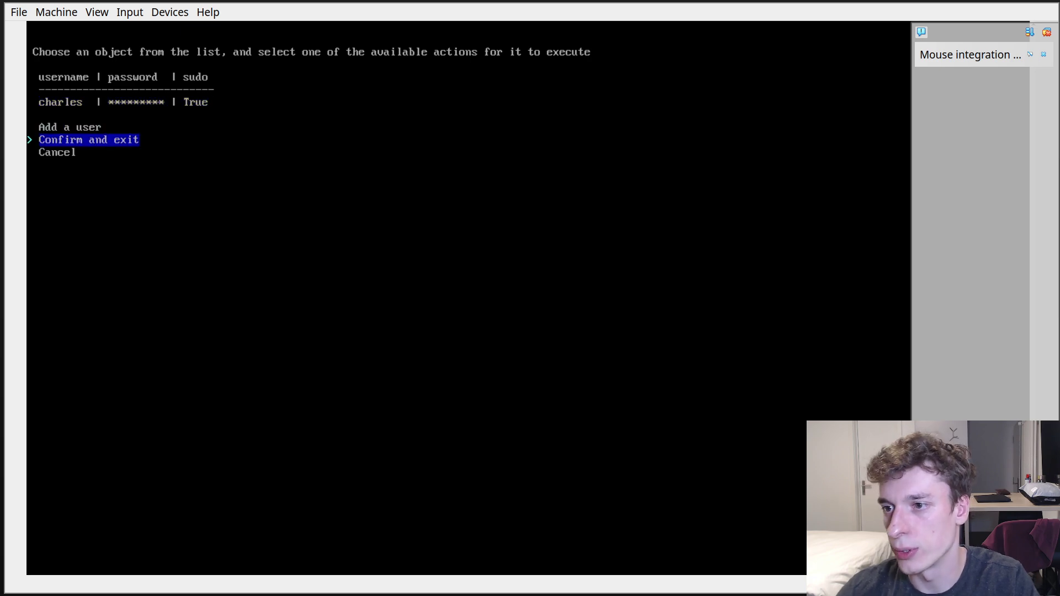
{"action": "key", "text": "Return"}
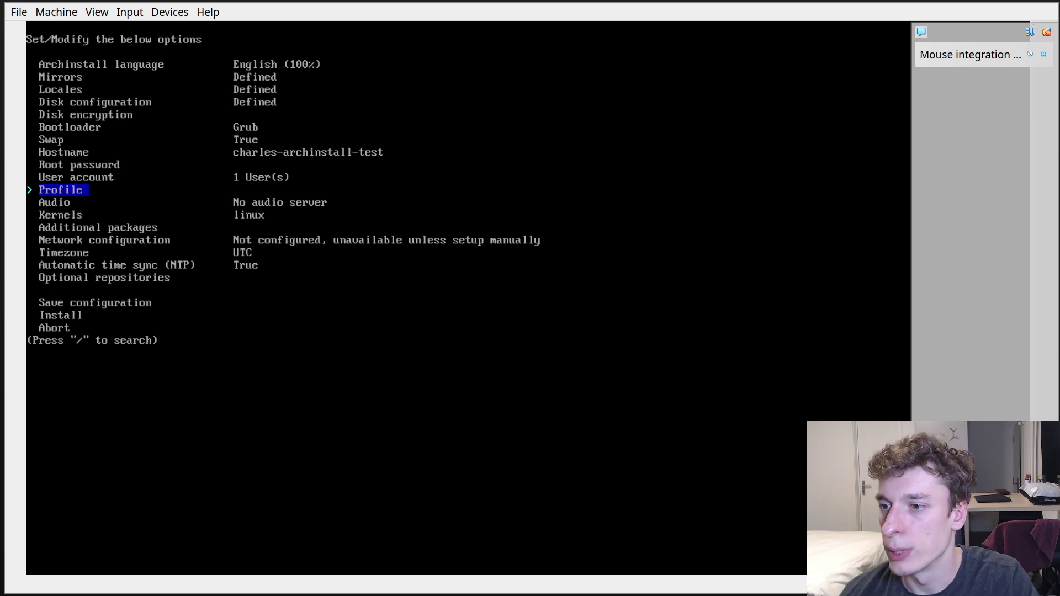
Browse the Server, Xorg and Desktop installation profiles
{"action": "key", "text": "Return"}
{"action": "key", "text": "Return"}
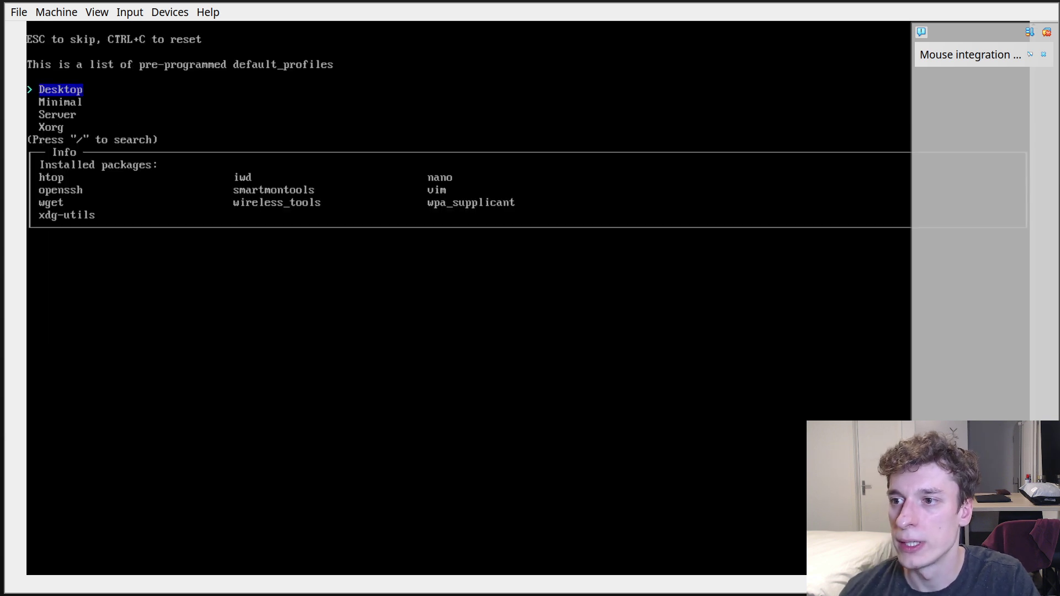
{"action": "key", "text": "Down"}
{"action": "key", "text": "Down"}
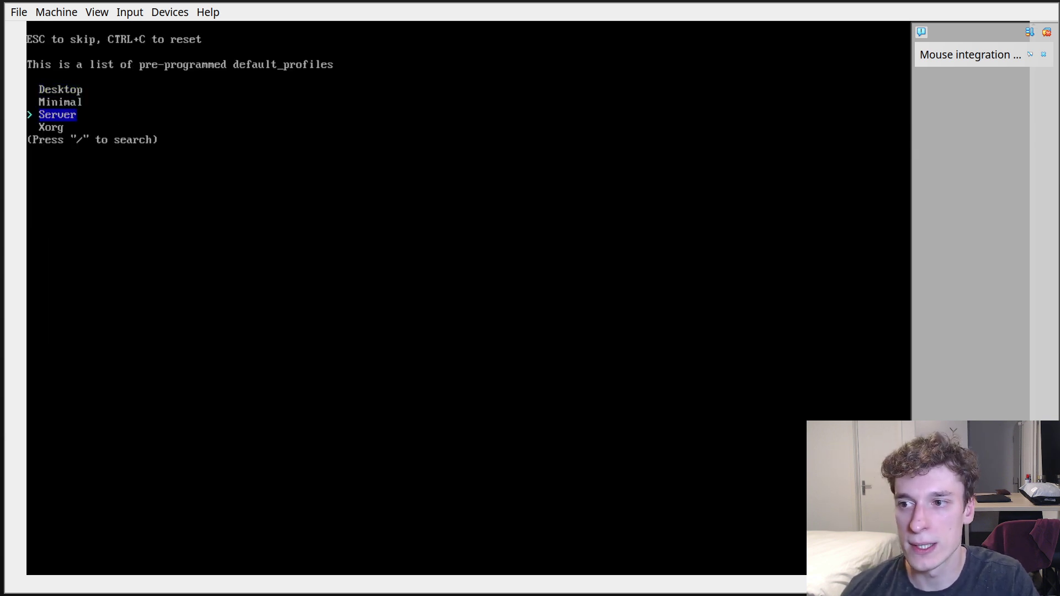
{"action": "key", "text": "Down"}
{"action": "key", "text": "Down"}
{"action": "key", "text": "Up"}
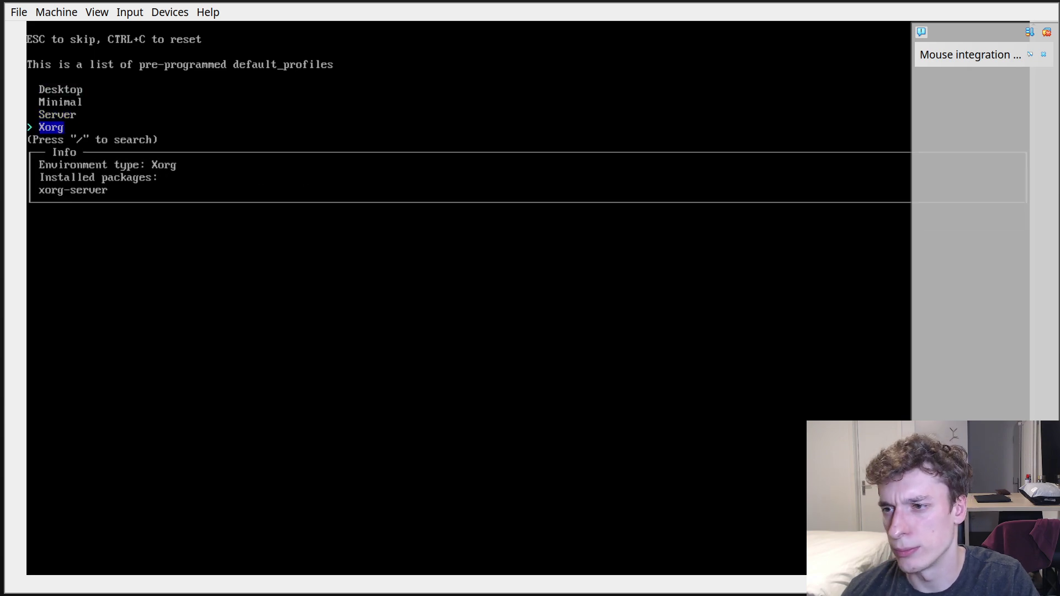
{"action": "key", "text": "Down"}
{"action": "key", "text": "Down"}
{"action": "key", "text": "Up"}
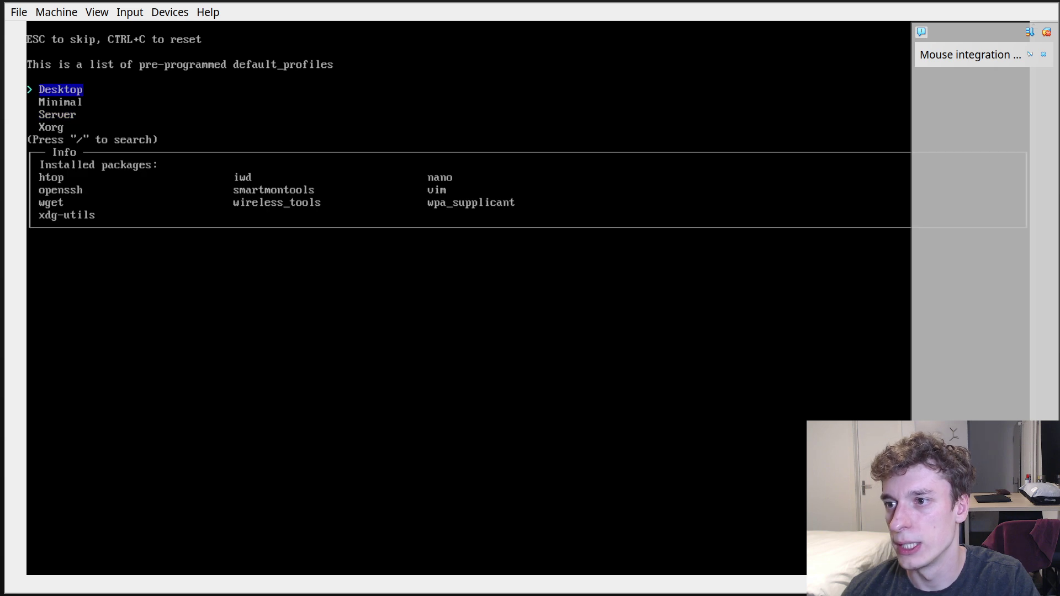
Preview desktop environments like Awesome, Bspwm and KDE Plasma without choosing one
{"action": "key", "text": "Return"}
{"action": "key", "text": "Down"}
{"action": "key", "text": "Up"}
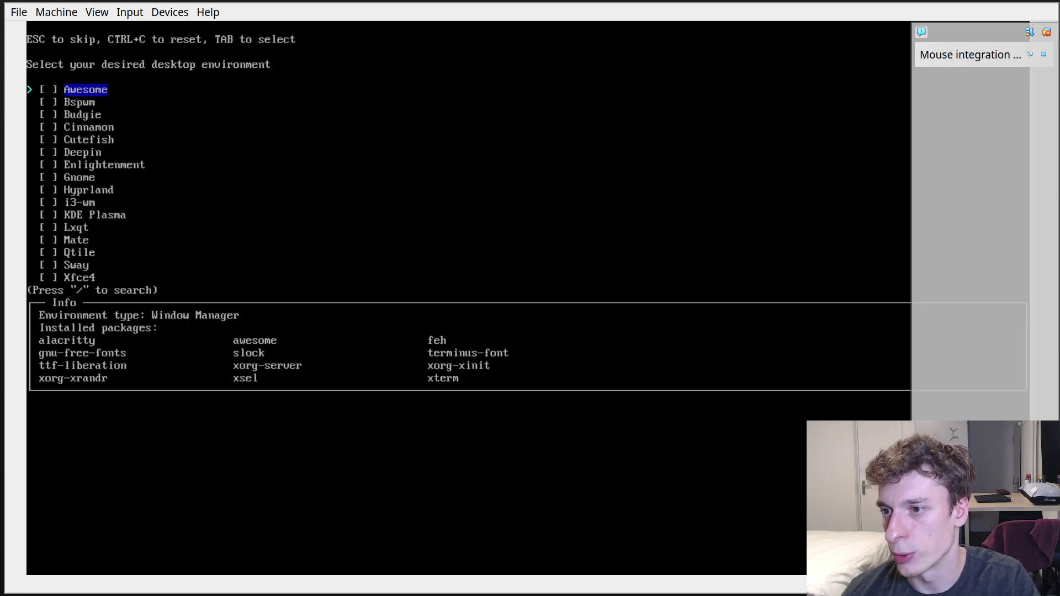
{"action": "key", "text": "Down"}
{"action": "key", "text": "Down"}
{"action": "key", "text": "Down"}
{"action": "key", "text": "Down"}
{"action": "key", "text": "Down"}
{"action": "key", "text": "Down"}
{"action": "key", "text": "Down"}
{"action": "key", "text": "Down"}
{"action": "key", "text": "Down"}
{"action": "key", "text": "Down"}
{"action": "key", "text": "Down"}
{"action": "key", "text": "Down"}
{"action": "key", "text": "Down"}
{"action": "key", "text": "Down"}
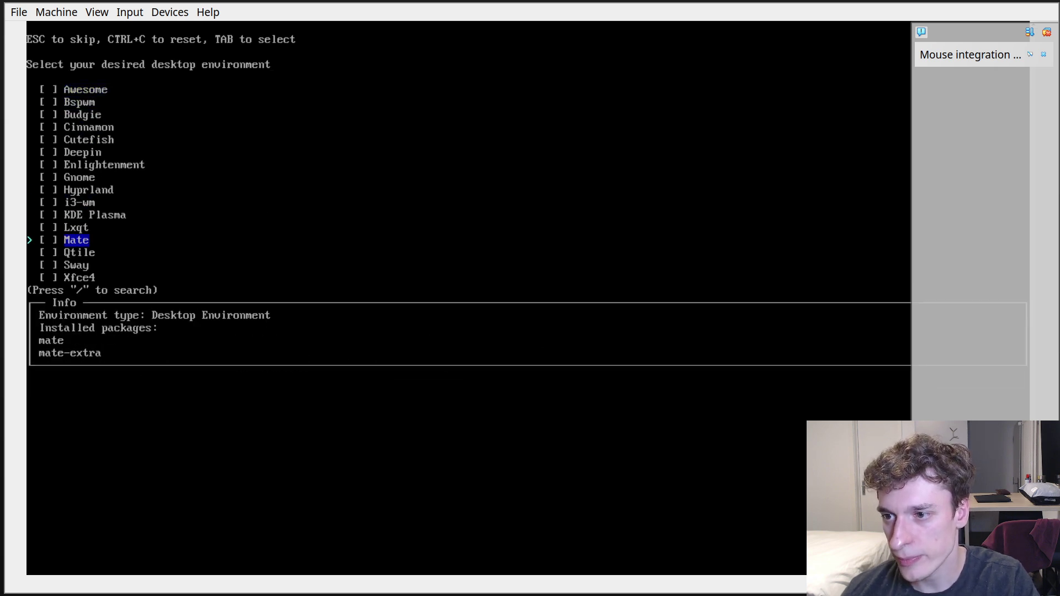
{"action": "key", "text": "Up"}
{"action": "key", "text": "Up"}
{"action": "key", "text": "Up"}
{"action": "key", "text": "Up"}
{"action": "key", "text": "Up"}
{"action": "key", "text": "Down"}
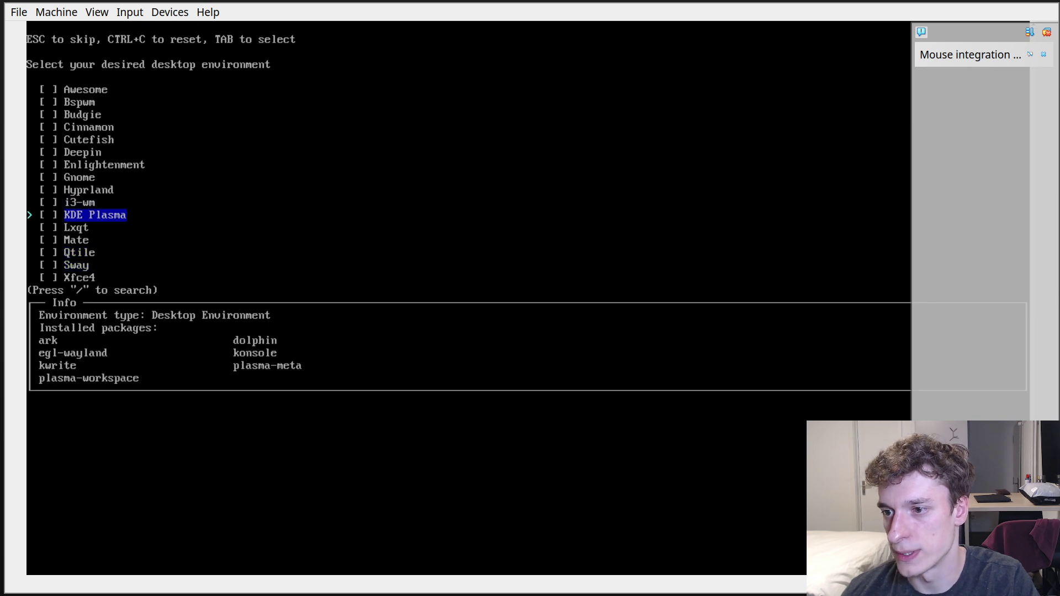
{"action": "key", "text": "Return"}
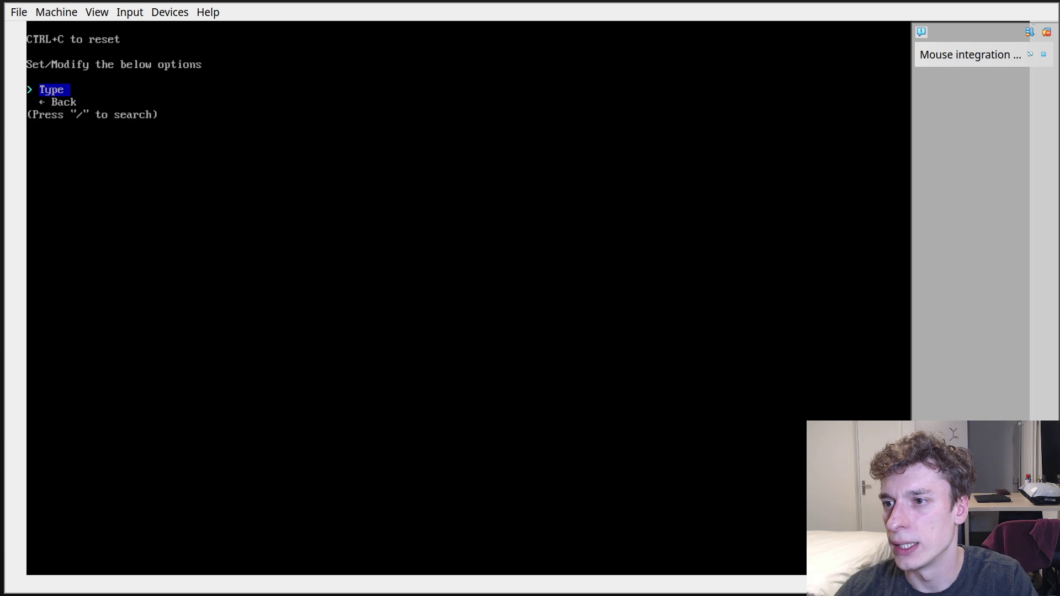
{"action": "key", "text": "Down"}
{"action": "key", "text": "Return"}
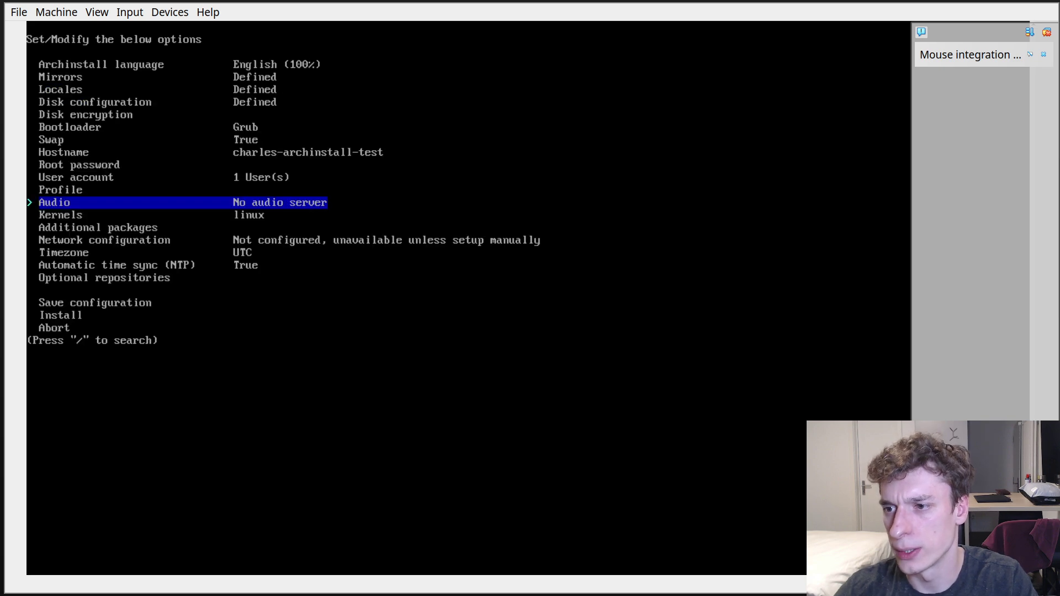
Set the profile type to Minimal
{"action": "key", "text": "Up"}
{"action": "key", "text": "Return"}
{"action": "key", "text": "Return"}
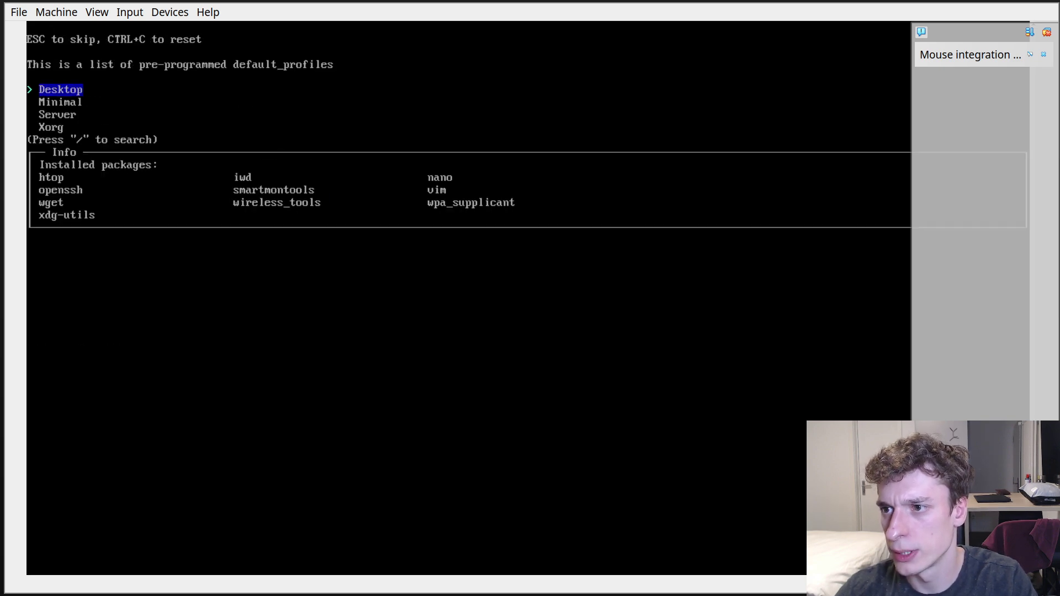
{"action": "key", "text": "Down"}
{"action": "key", "text": "Return"}
{"action": "key", "text": "Down"}
{"action": "key", "text": "Return"}
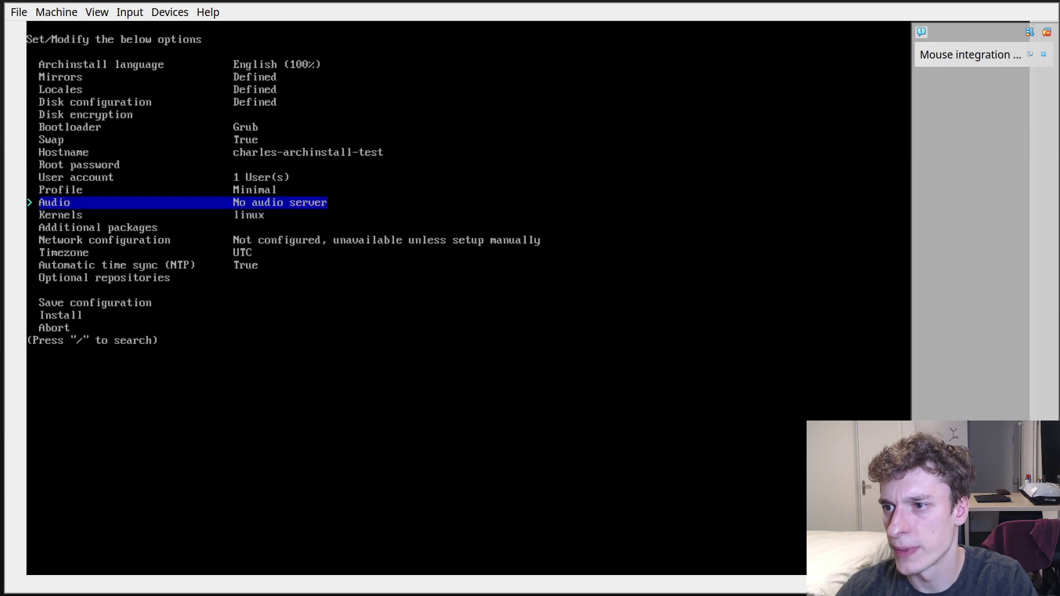
{"action": "key", "text": "Down"}
{"action": "key", "text": "Return"}
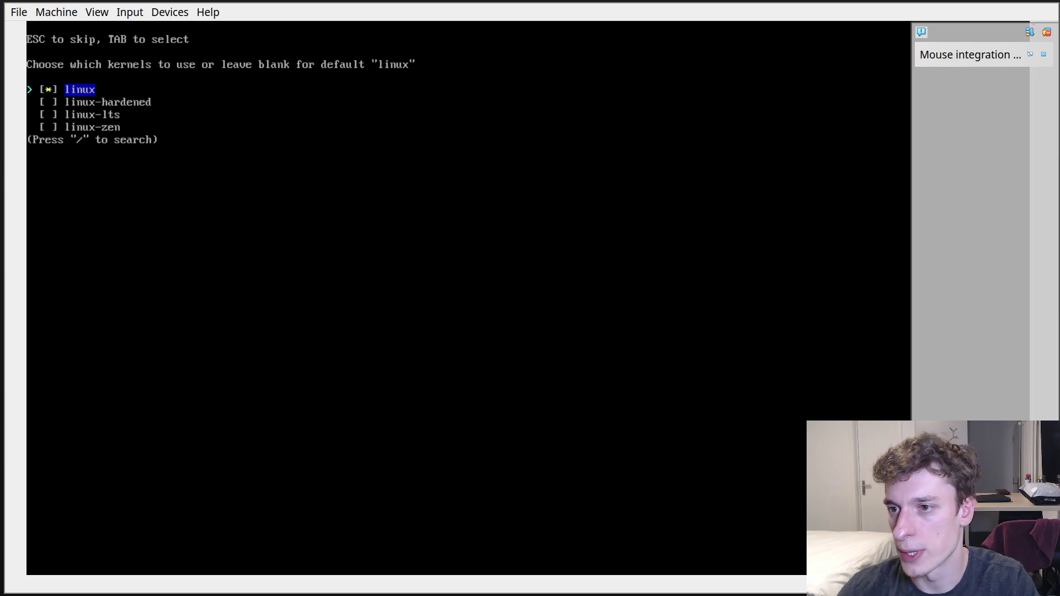
Keep the default linux kernel and add neofetch as an additional package
{"action": "key", "text": "Return"}
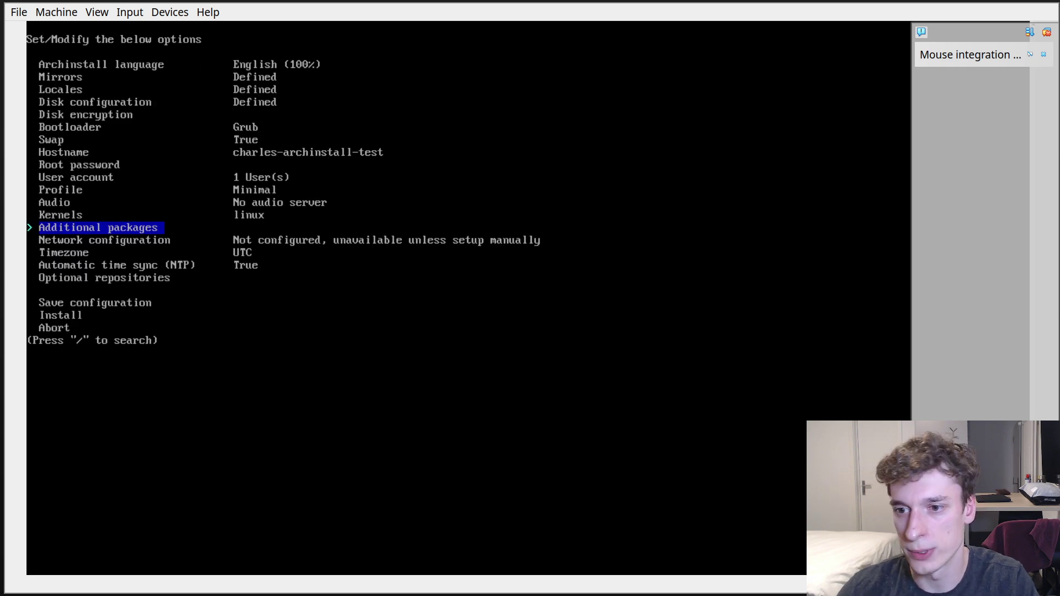
{"action": "key", "text": "Return"}
{"action": "type", "text": "n"}
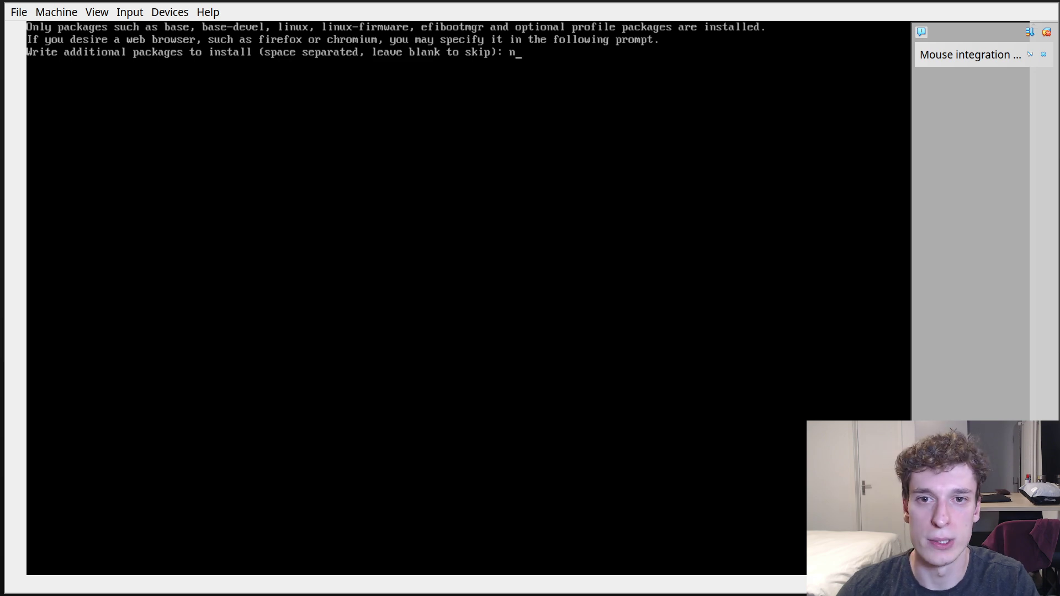
{"action": "type", "text": "eofetch"}
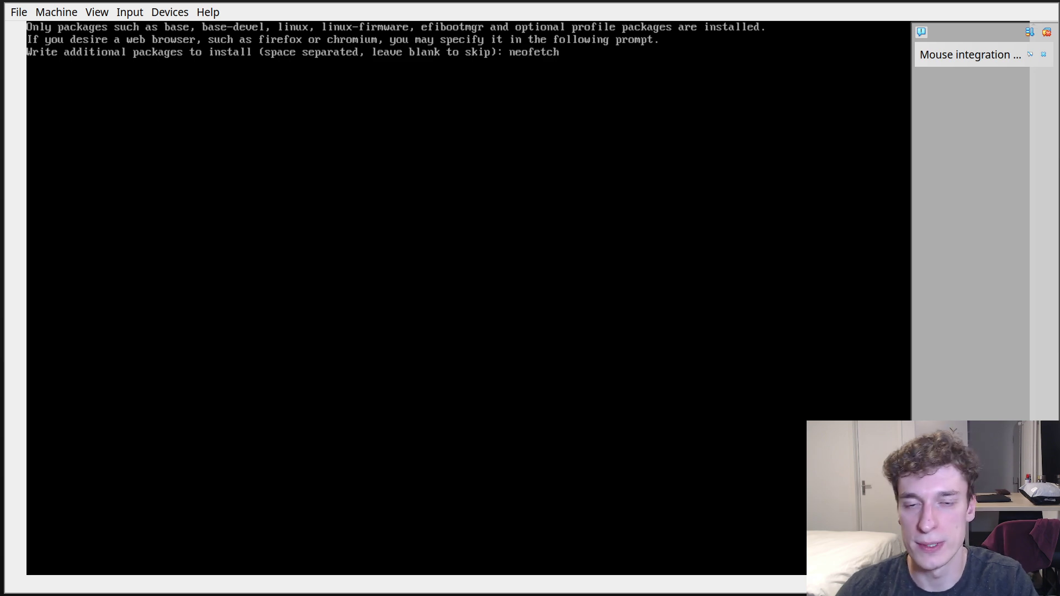
{"action": "key", "text": "Return"}
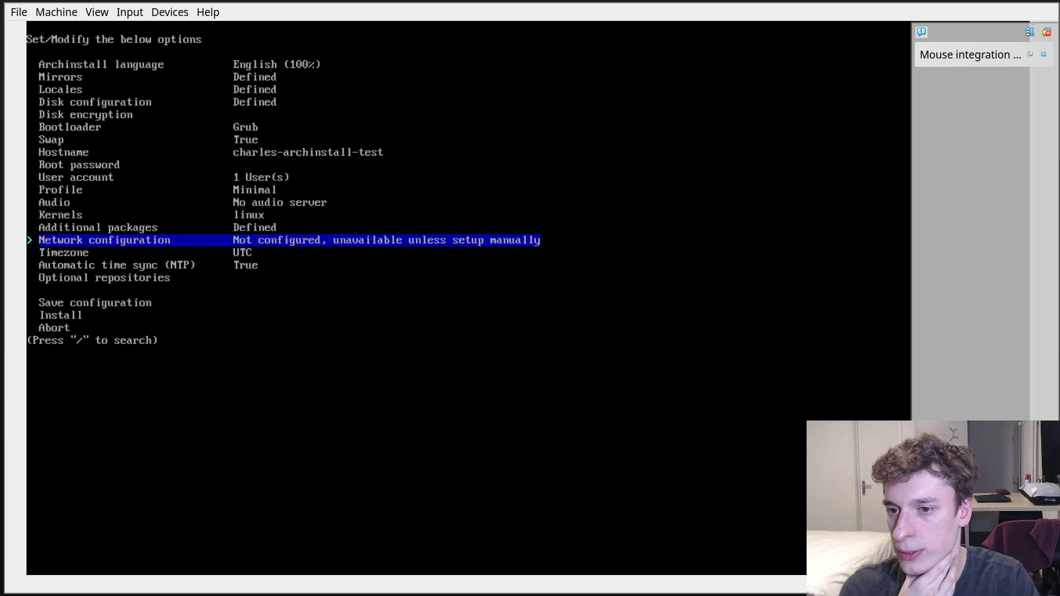
Set the network configuration to use NetworkManager
{"action": "key", "text": "Return"}
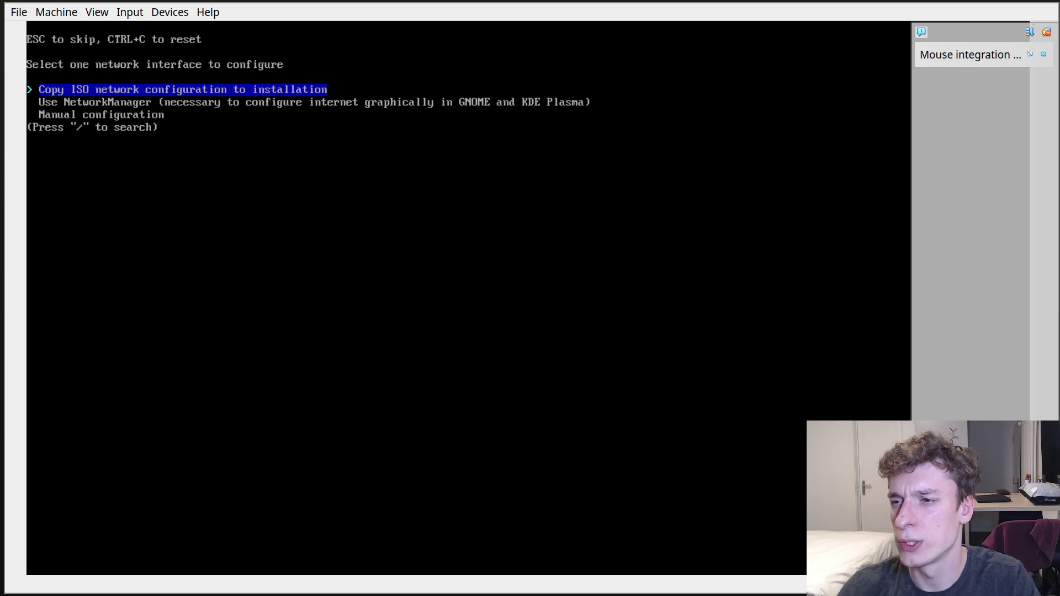
{"action": "key", "text": "Down"}
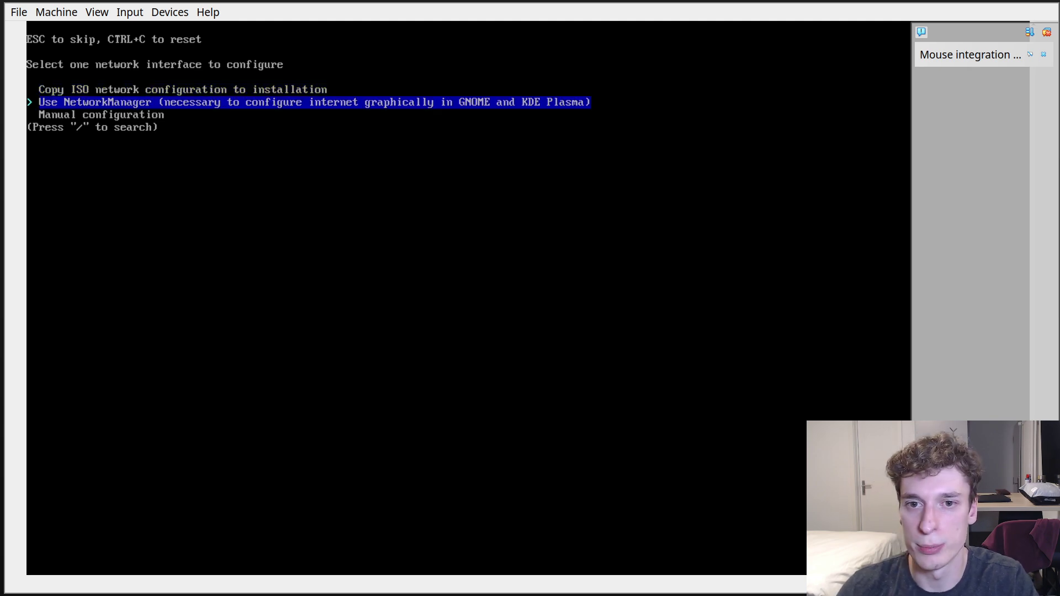
{"action": "key", "text": "Return"}
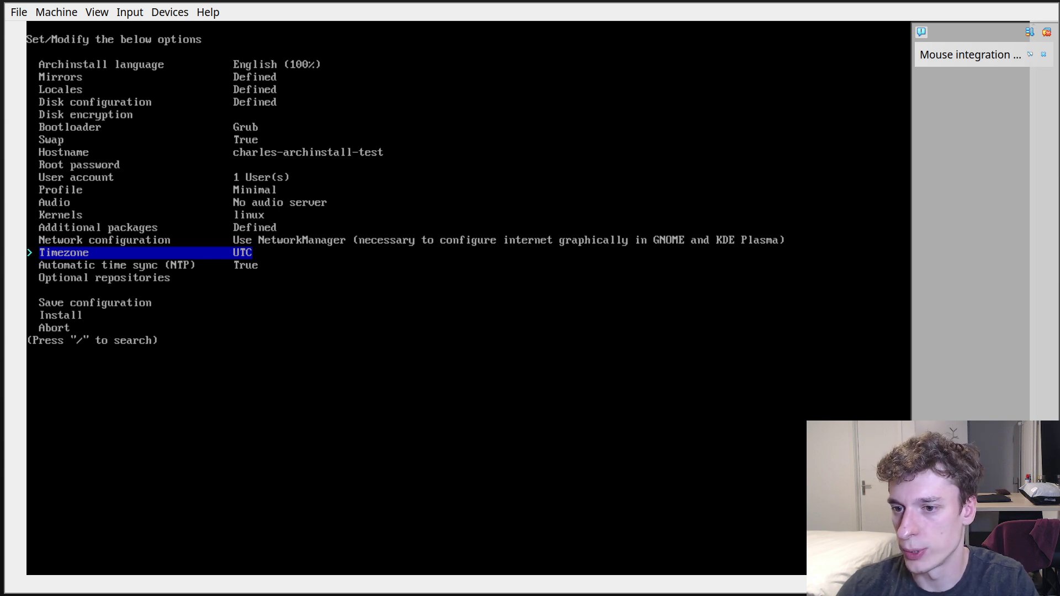
{"action": "key", "text": "Down"}
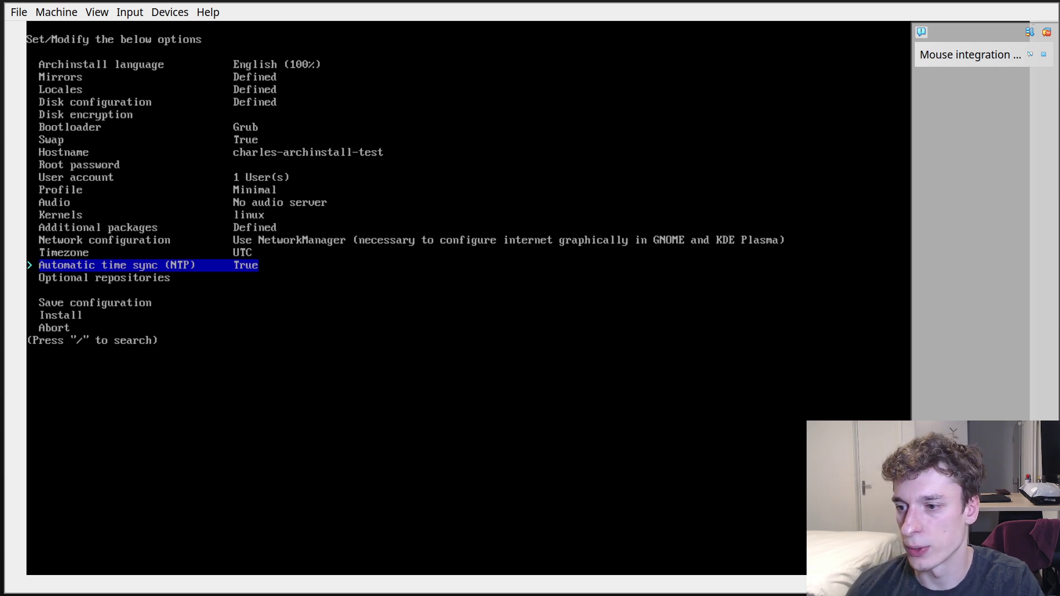
{"action": "key", "text": "Down"}
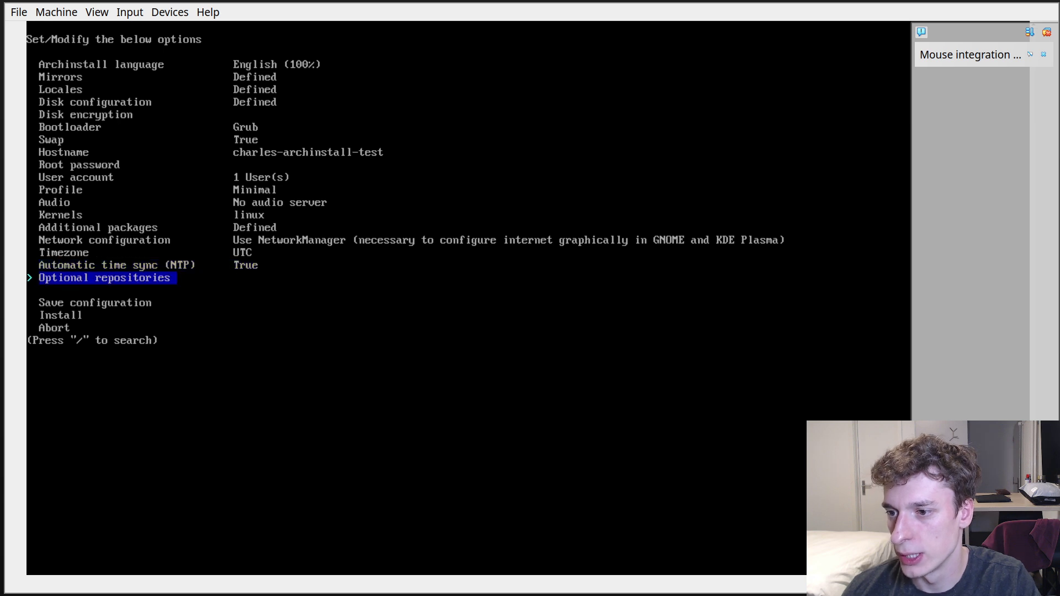
{"action": "key", "text": "Return"}
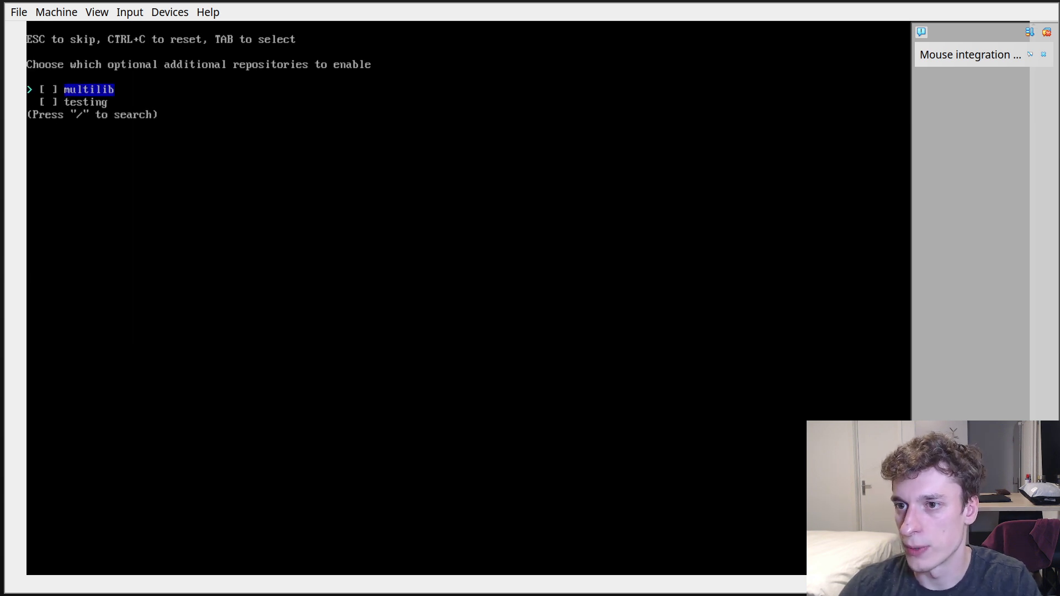
{"action": "key", "text": "Return"}
{"action": "key", "text": "Down"}
{"action": "key", "text": "Up"}
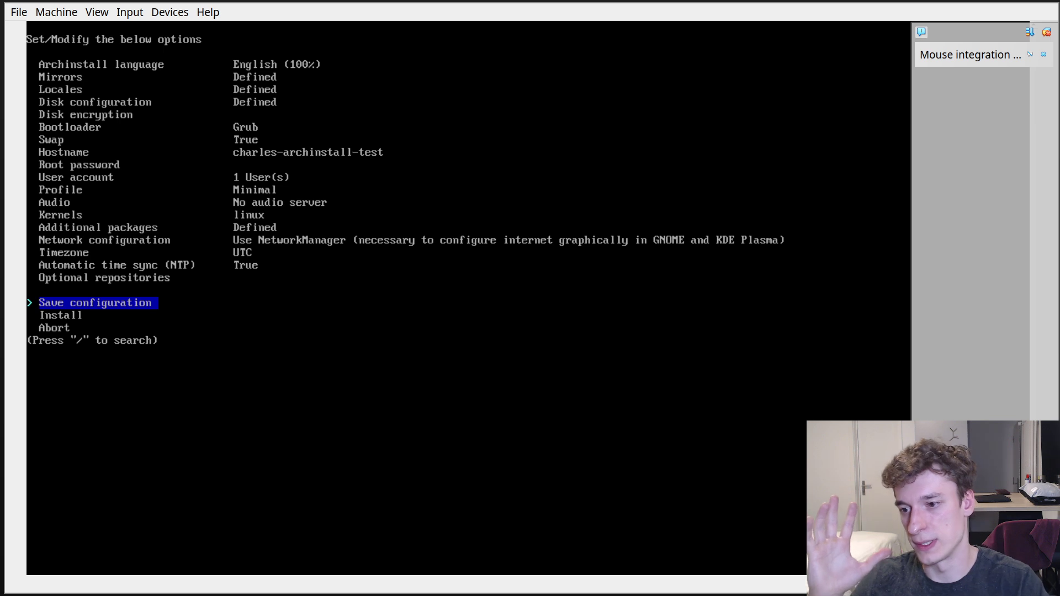
Choose Install to print the JSON configuration with Swiss mirrors, NetworkManager, neofetch and Minimal
{"action": "key", "text": "Down"}
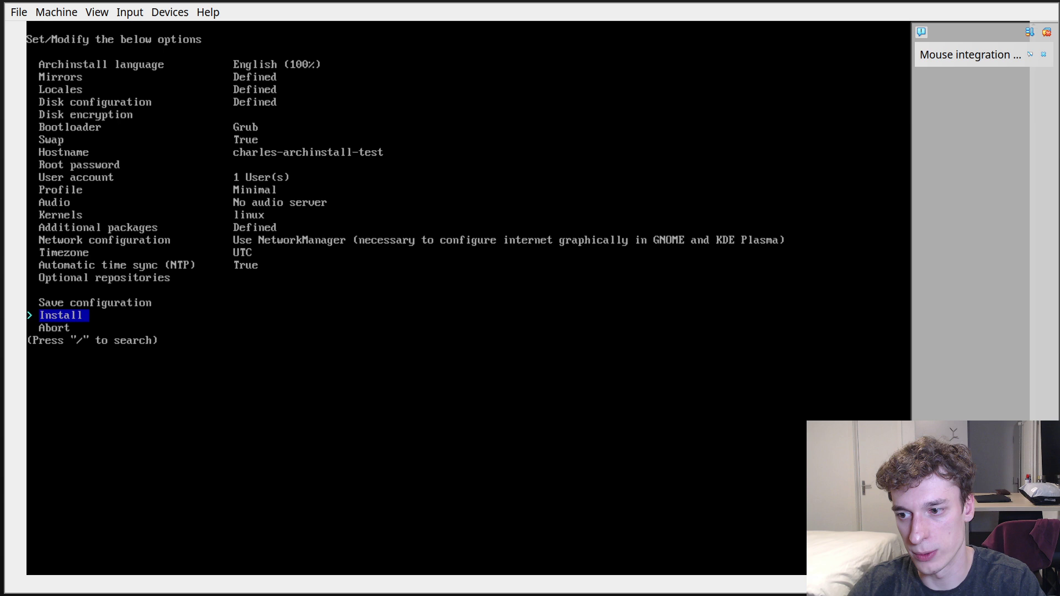
{"action": "key", "text": "Up"}
{"action": "key", "text": "Down"}
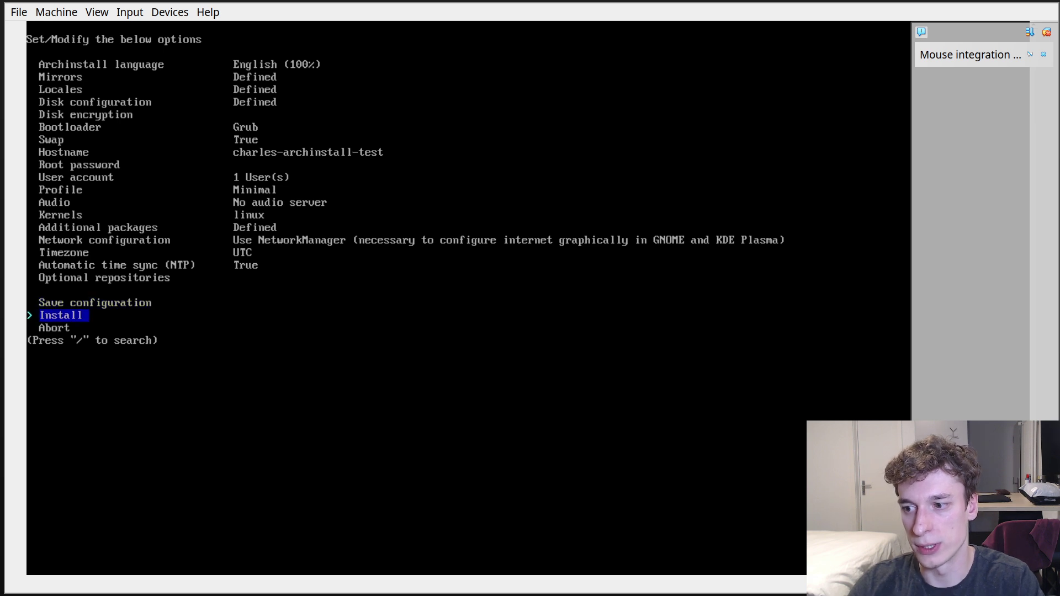
{"action": "key", "text": "Up"}
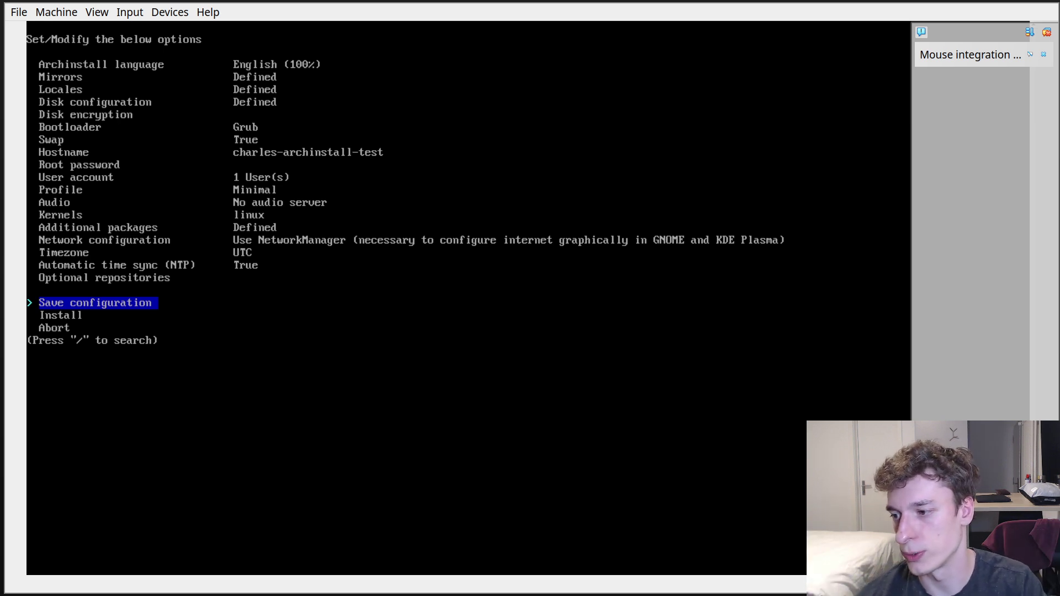
{"action": "key", "text": "Up"}
{"action": "key", "text": "Up"}
{"action": "key", "text": "Up"}
{"action": "key", "text": "Up"}
{"action": "key", "text": "Up"}
{"action": "key", "text": "Up"}
{"action": "key", "text": "Up"}
{"action": "key", "text": "Up"}
{"action": "key", "text": "Up"}
{"action": "key", "text": "Up"}
{"action": "key", "text": "Up"}
{"action": "key", "text": "Up"}
{"action": "key", "text": "Up"}
{"action": "key", "text": "Up"}
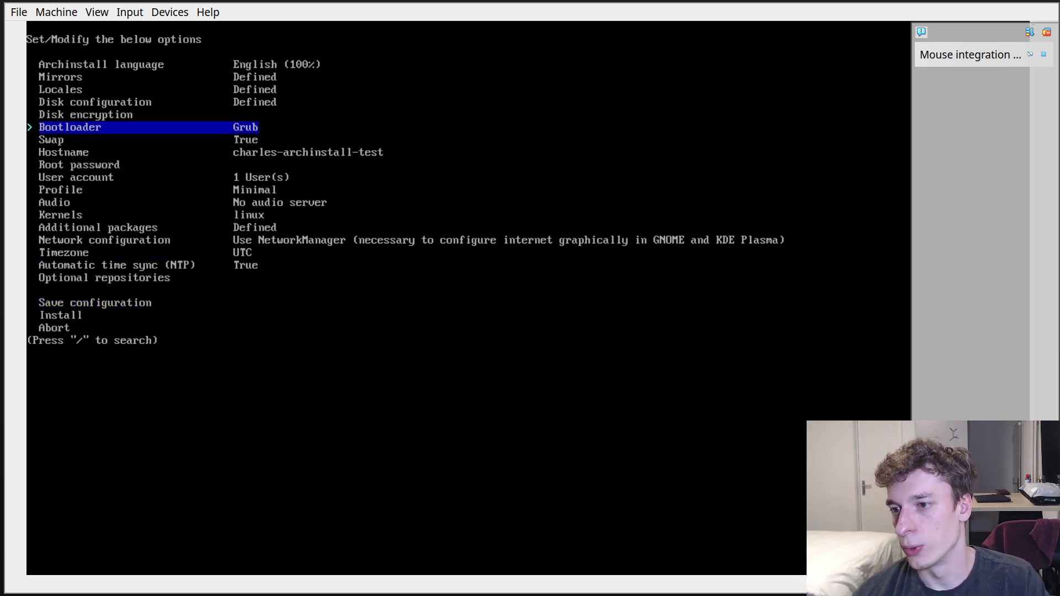
{"action": "key", "text": "Down"}
{"action": "key", "text": "Down"}
{"action": "key", "text": "Down"}
{"action": "key", "text": "Down"}
{"action": "key", "text": "Down"}
{"action": "key", "text": "Down"}
{"action": "key", "text": "Down"}
{"action": "key", "text": "Down"}
{"action": "key", "text": "Down"}
{"action": "key", "text": "Down"}
{"action": "key", "text": "Down"}
{"action": "key", "text": "Down"}
{"action": "key", "text": "Down"}
{"action": "key", "text": "Down"}
{"action": "key", "text": "Down"}
{"action": "key", "text": "Down"}
{"action": "key", "text": "Up"}
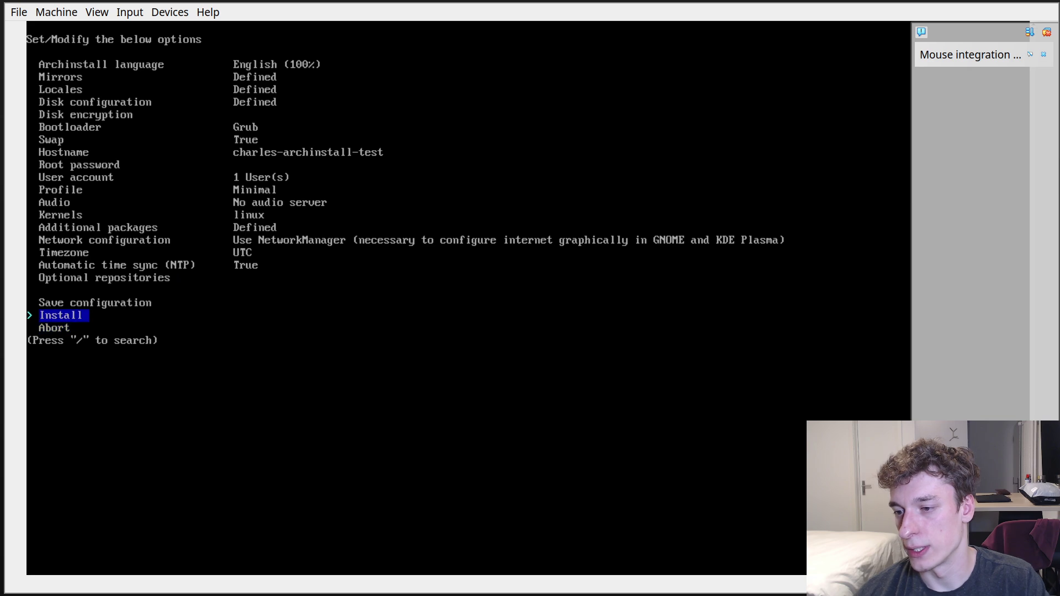
{"action": "key", "text": "Return"}
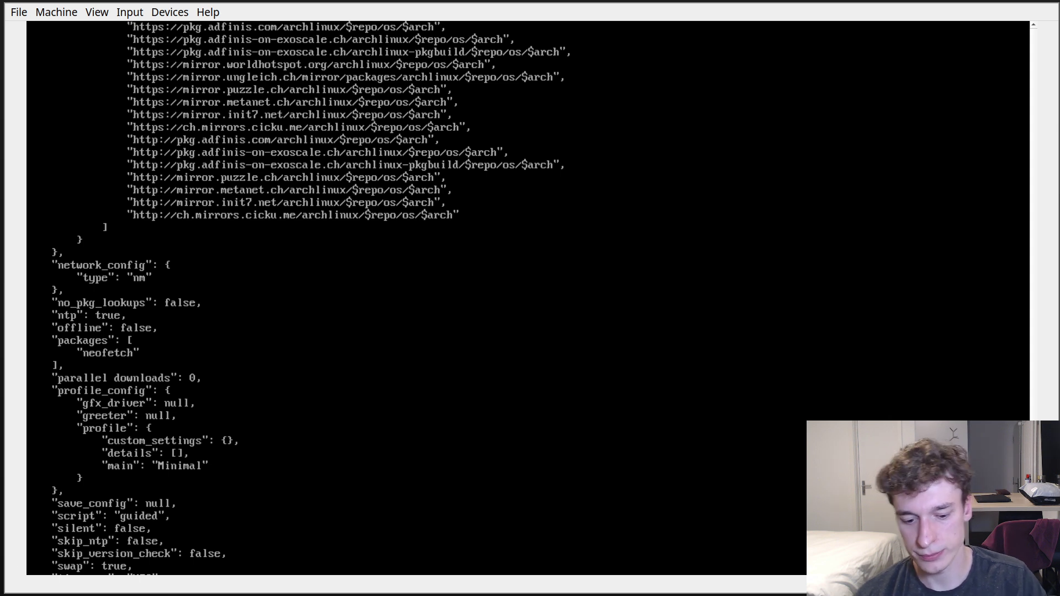
Continue past the configuration summary so archinstall formats the disk and installs packages
{"action": "key", "text": "Return"}
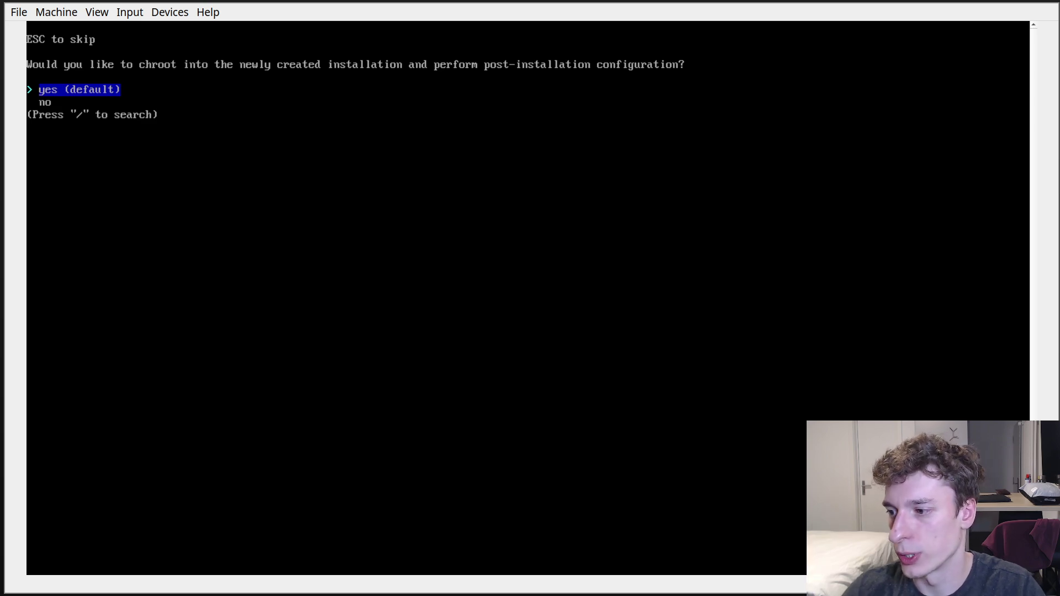
Chroot into the new installation and run neofetch to show its system info
{"action": "key", "text": "Return"}
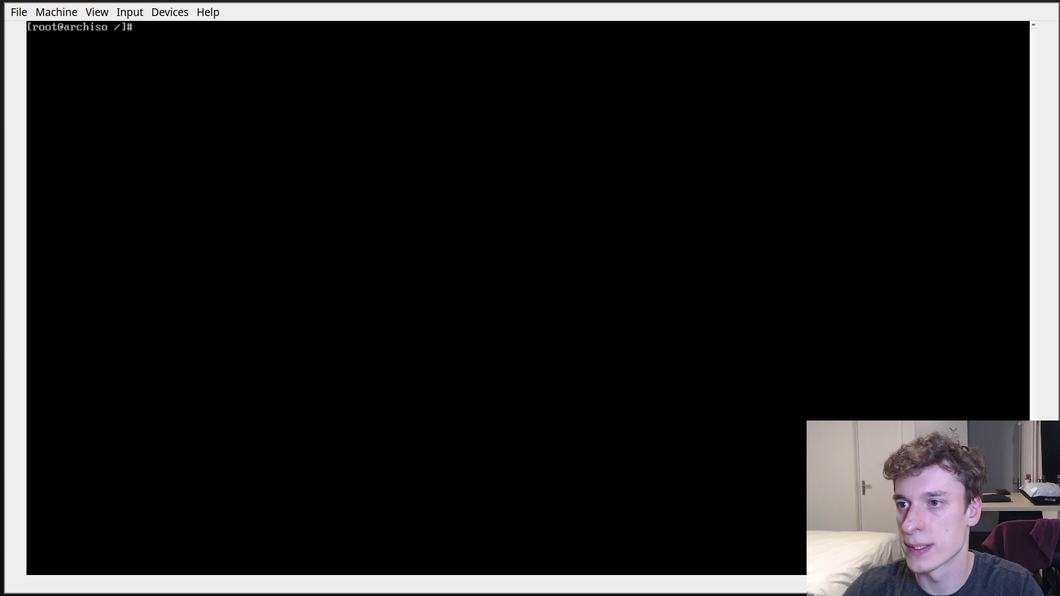
{"action": "type", "text": "neofet"}
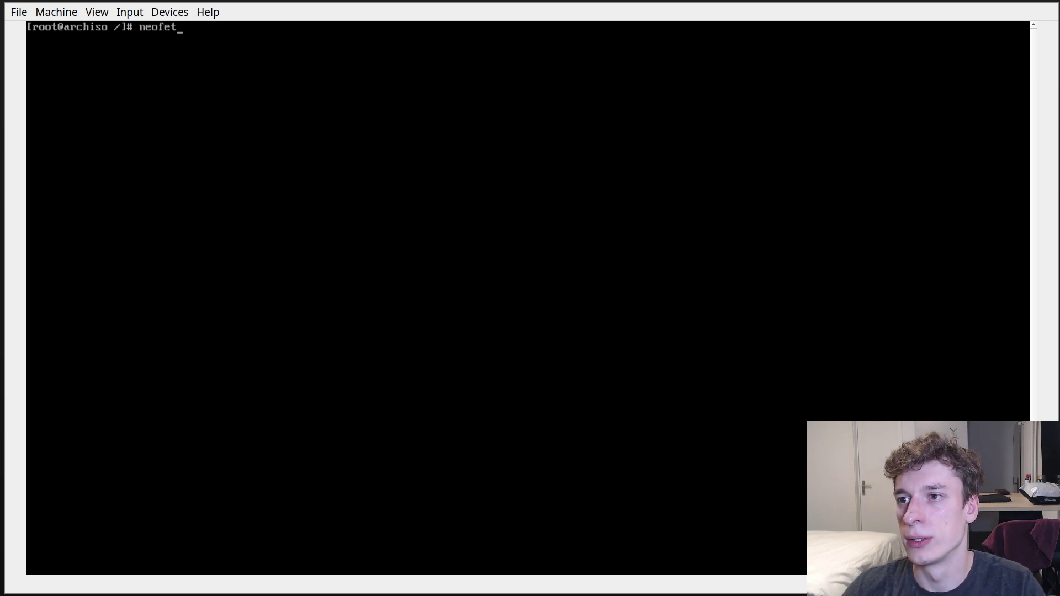
{"action": "key", "text": "BackSpace"}
{"action": "key", "text": "BackSpace"}
{"action": "type", "text": "etch"}
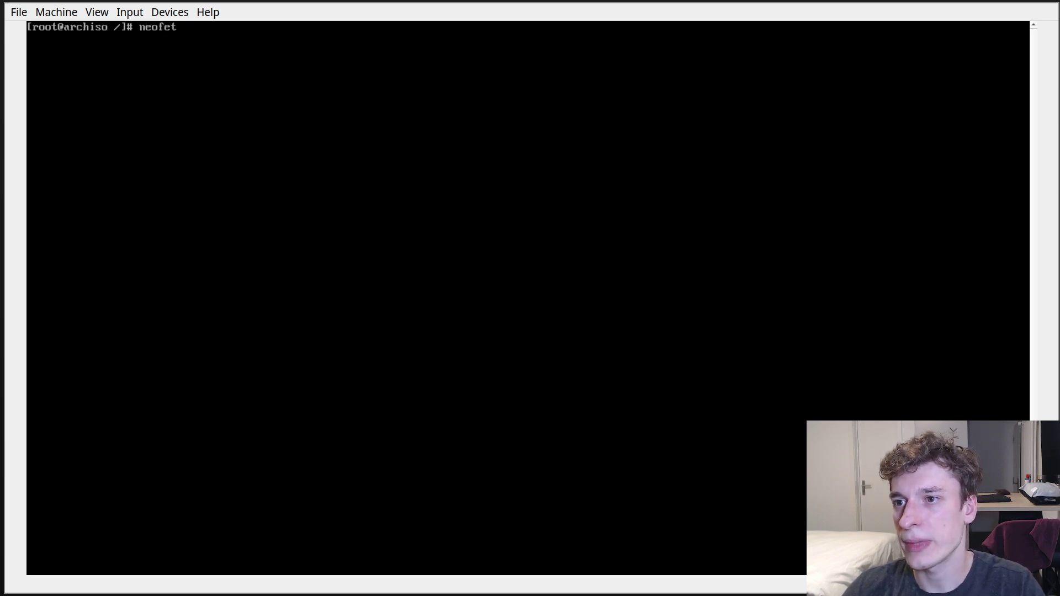
{"action": "key", "text": "Return"}
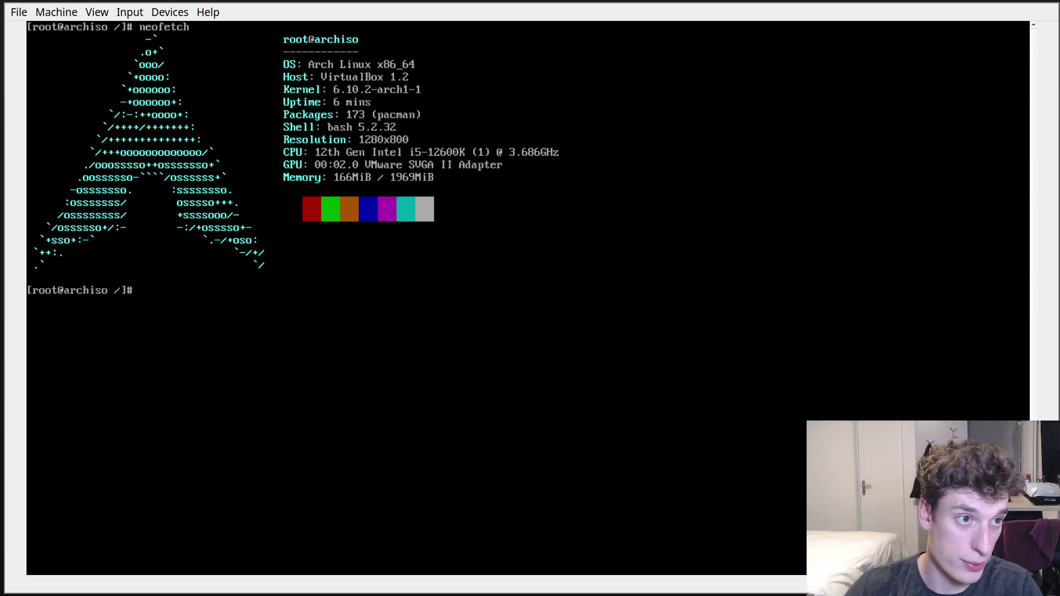
Leave the chroot with exit and reboot the virtual machine
{"action": "type", "text": "reboot"}
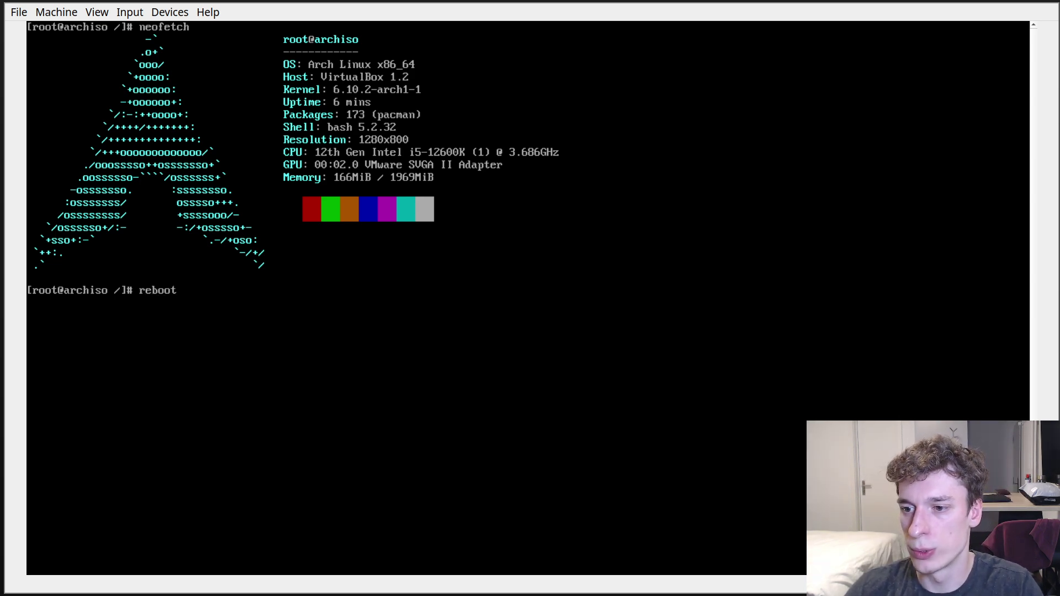
{"action": "key", "text": "Return"}
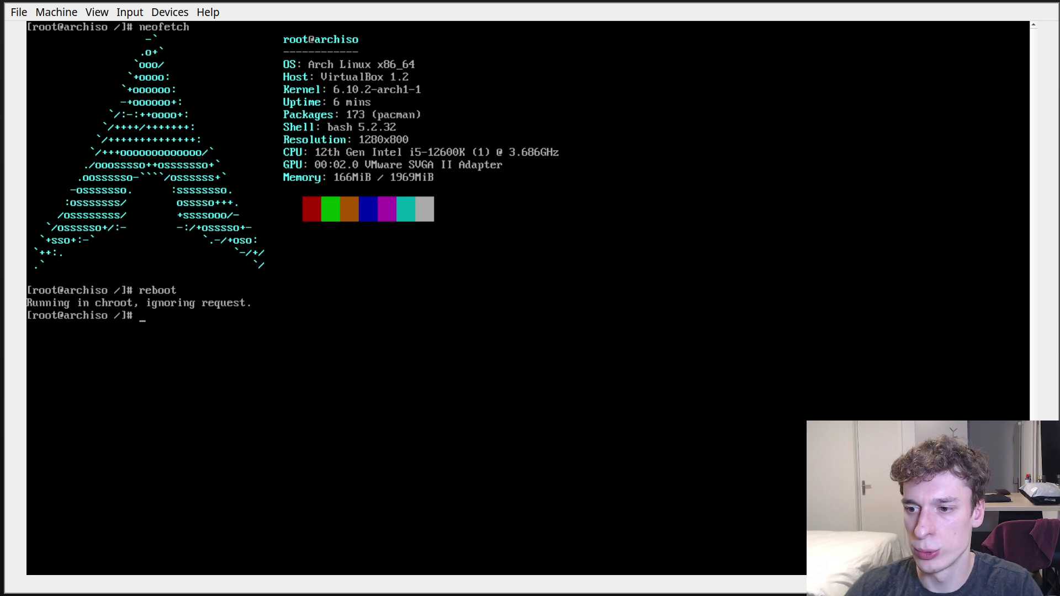
{"action": "type", "text": "exit"}
{"action": "key", "text": "Return"}
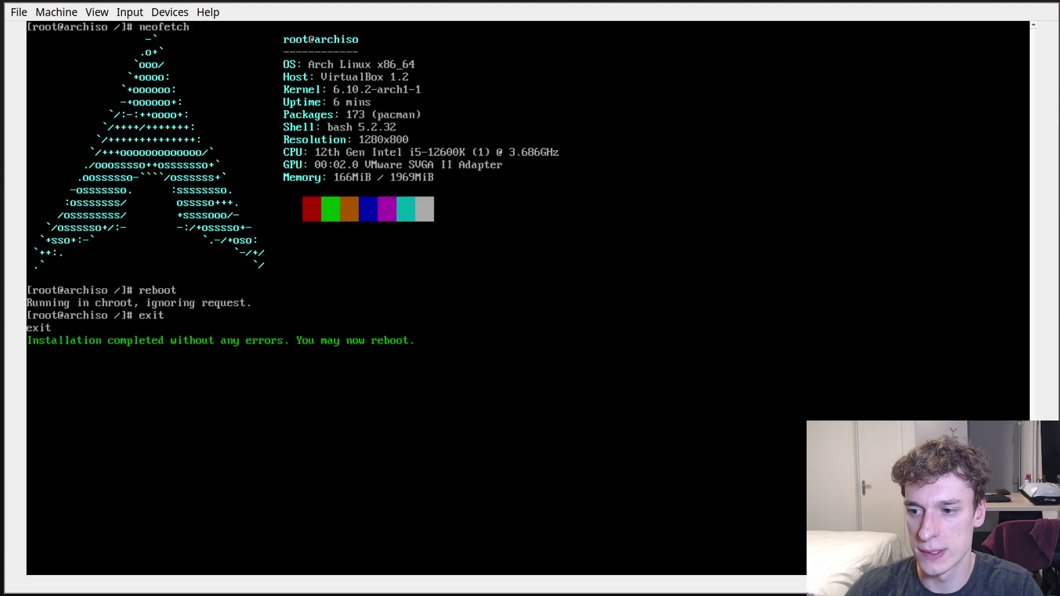
{"action": "type", "text": "reboot"}
{"action": "key", "text": "Return"}
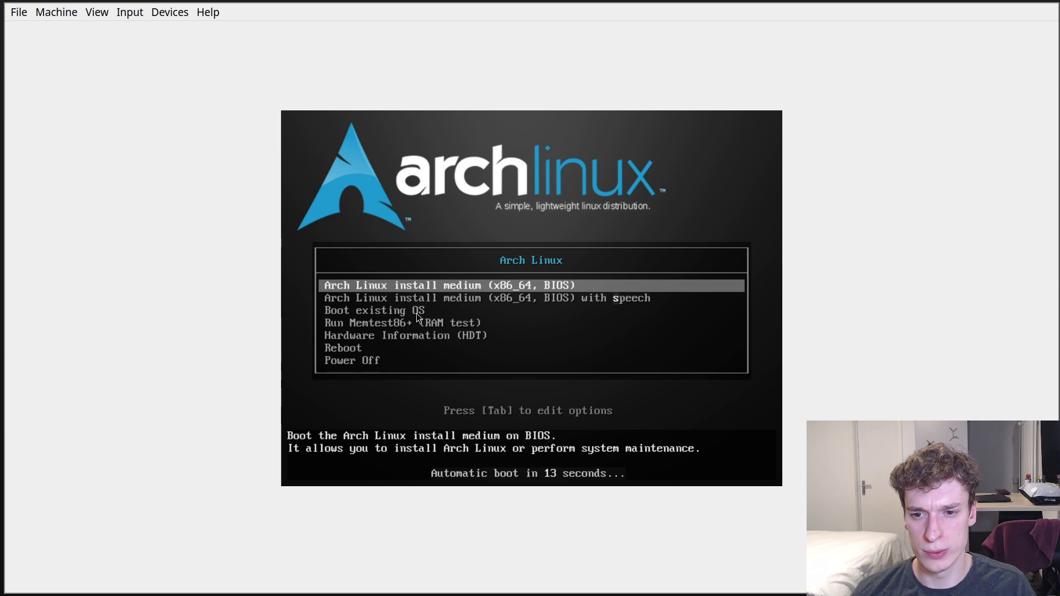
Choose 'Boot existing OS' in the Arch boot menu to start the installed system
{"action": "key", "text": "Down"}
{"action": "key", "text": "Down"}
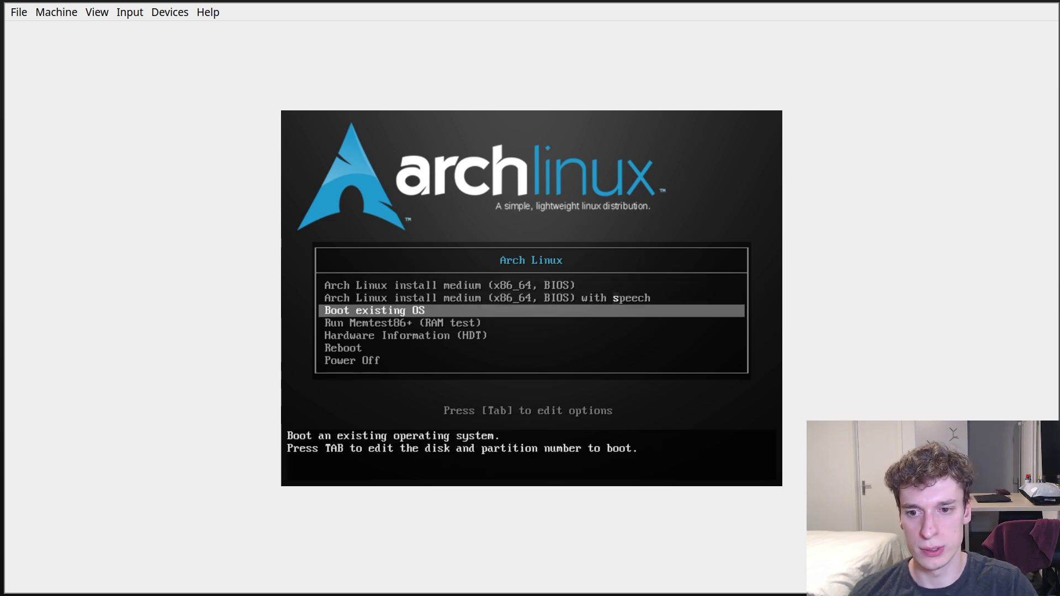
{"action": "key", "text": "Return"}
{"action": "key", "text": "Return"}
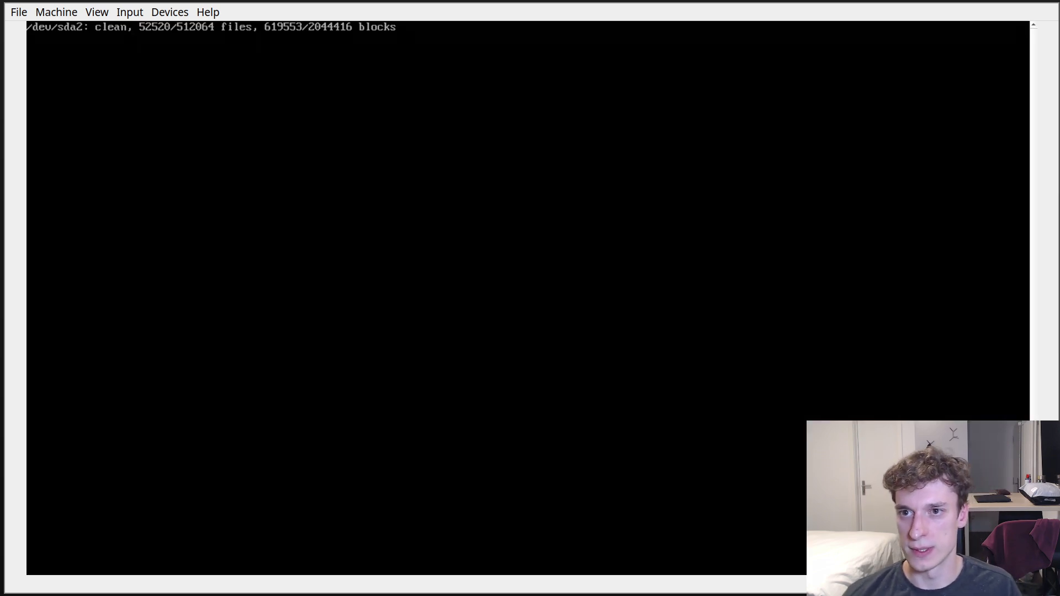
Log in at tty1 with the user's name and password, then run neofetch
{"action": "type", "text": "char"}
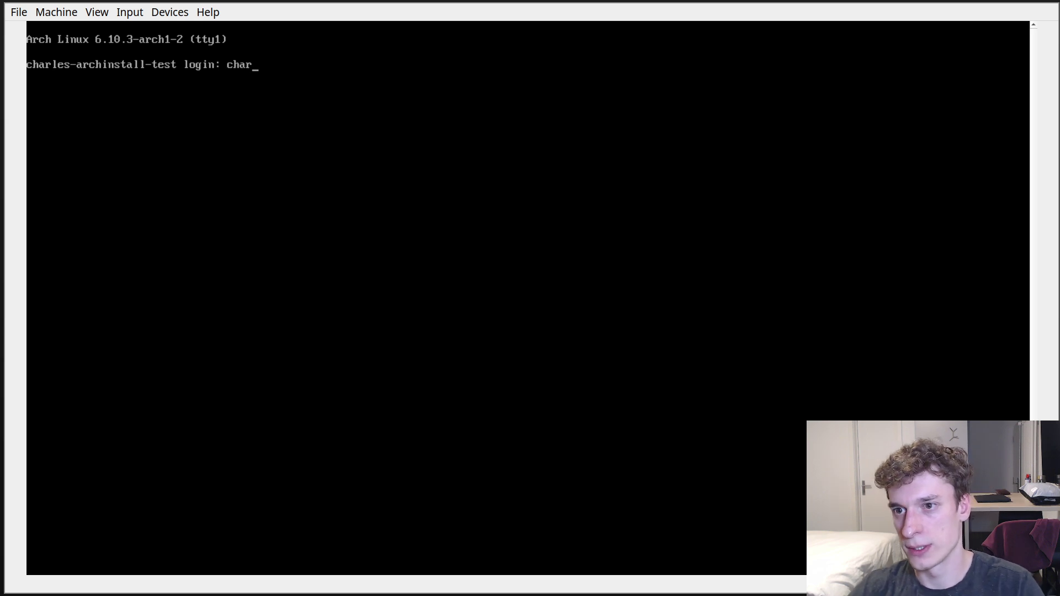
{"action": "type", "text": "les"}
{"action": "key", "text": "Return"}
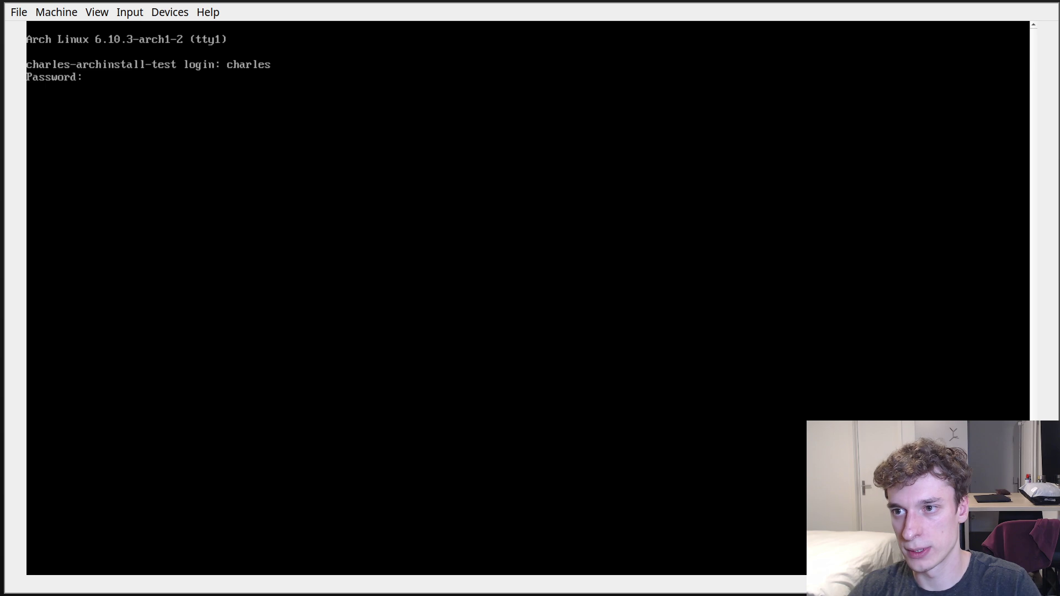
{"action": "key", "text": "Return"}
{"action": "type", "text": "neofetch"}
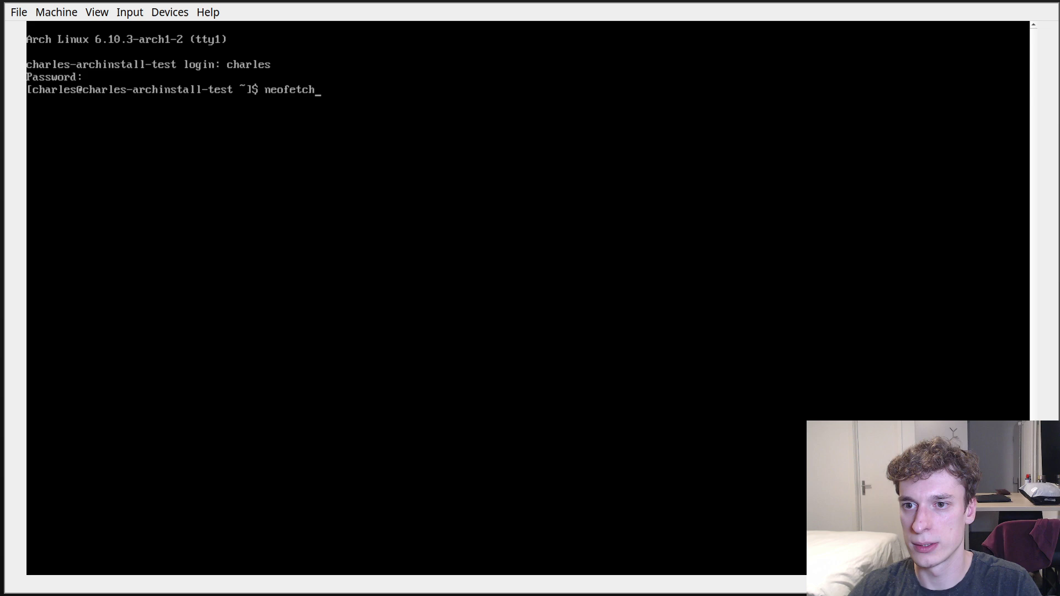
{"action": "key", "text": "Return"}
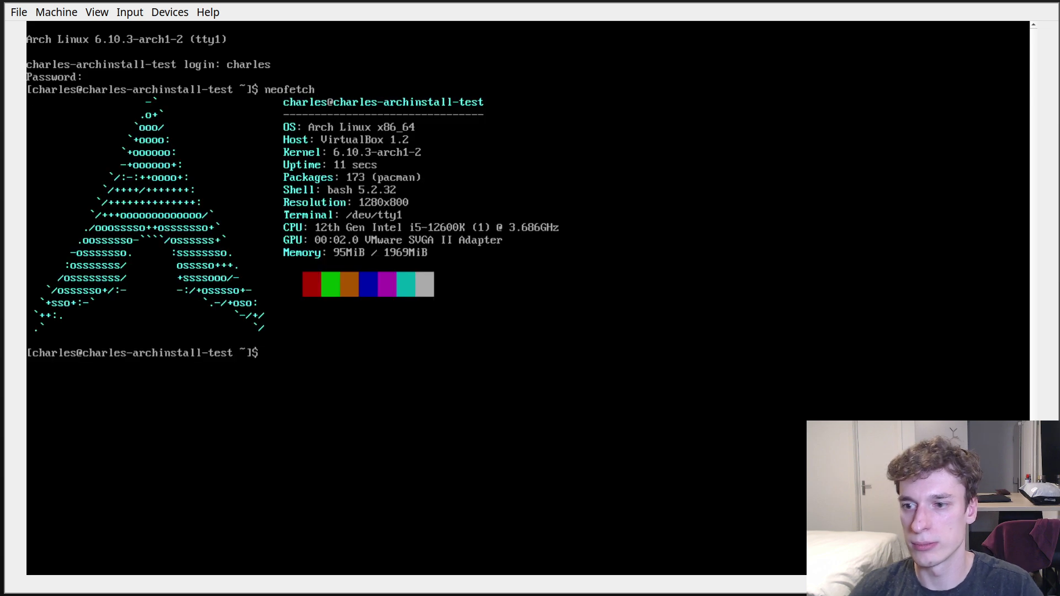